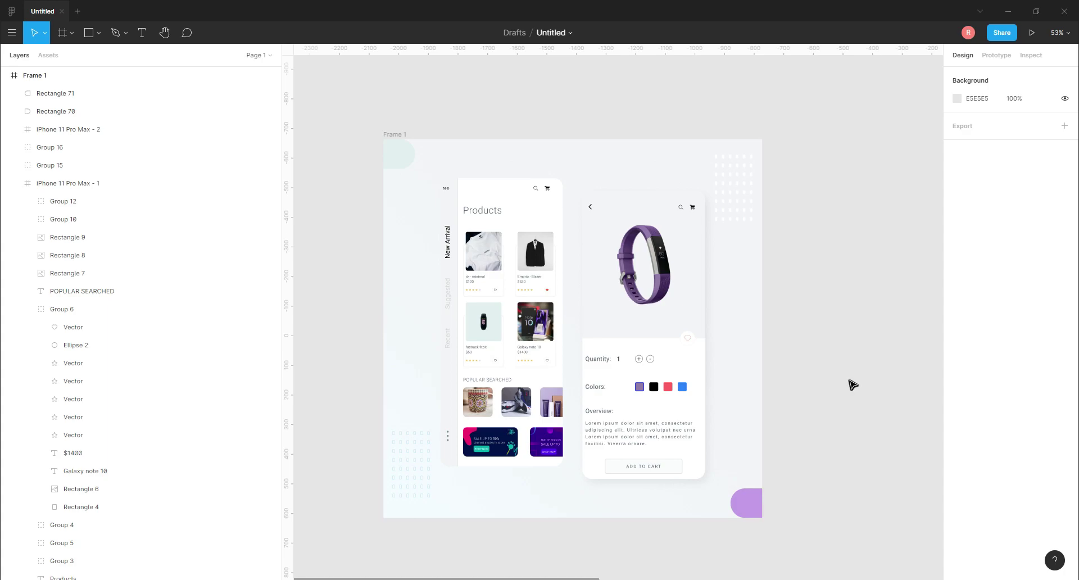
Select the Galaxy note 10 label text in the product mockup.
{"action": "scroll", "coordinate": [522, 407], "scroll_direction": "up", "scroll_amount": 2, "text": "ctrl"}
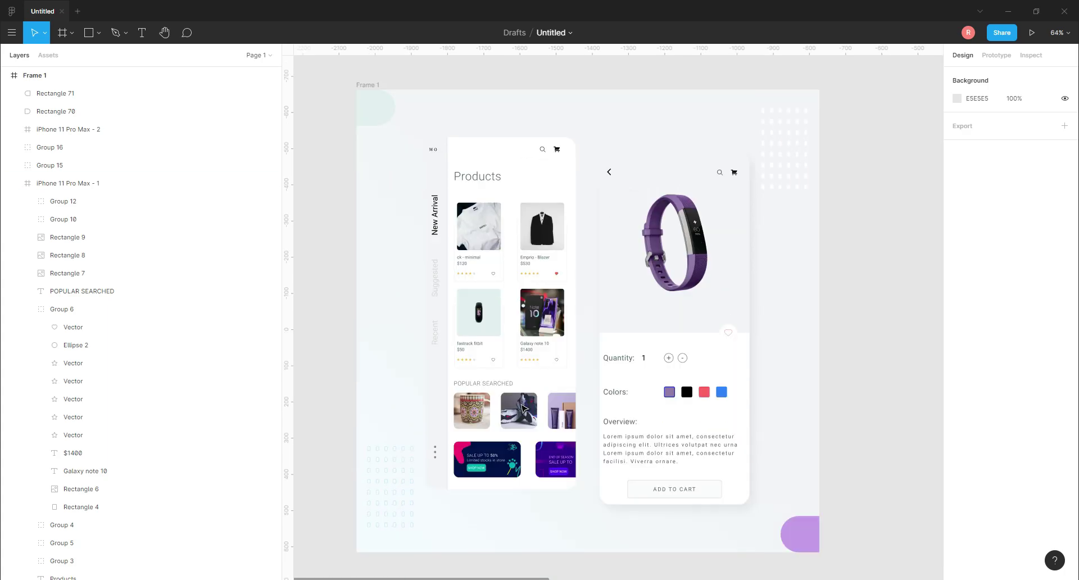
{"action": "scroll", "coordinate": [544, 343], "scroll_direction": "up", "scroll_amount": 3, "text": "ctrl"}
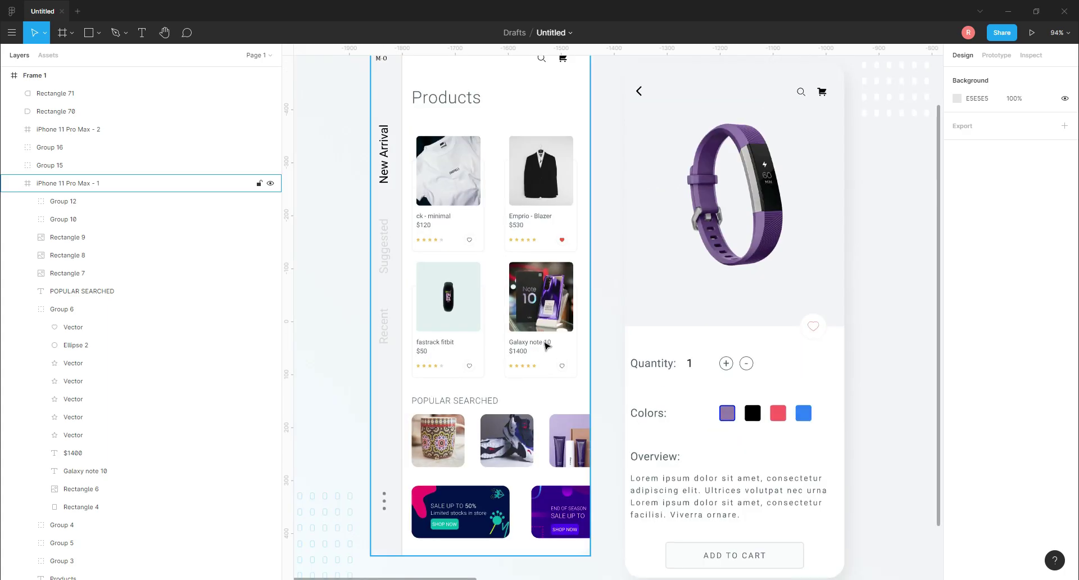
{"action": "left_click", "coordinate": [544, 342]}
{"action": "double_click", "coordinate": [544, 343]}
{"action": "scroll", "coordinate": [542, 342], "scroll_direction": "up", "scroll_amount": 2, "text": "ctrl"}
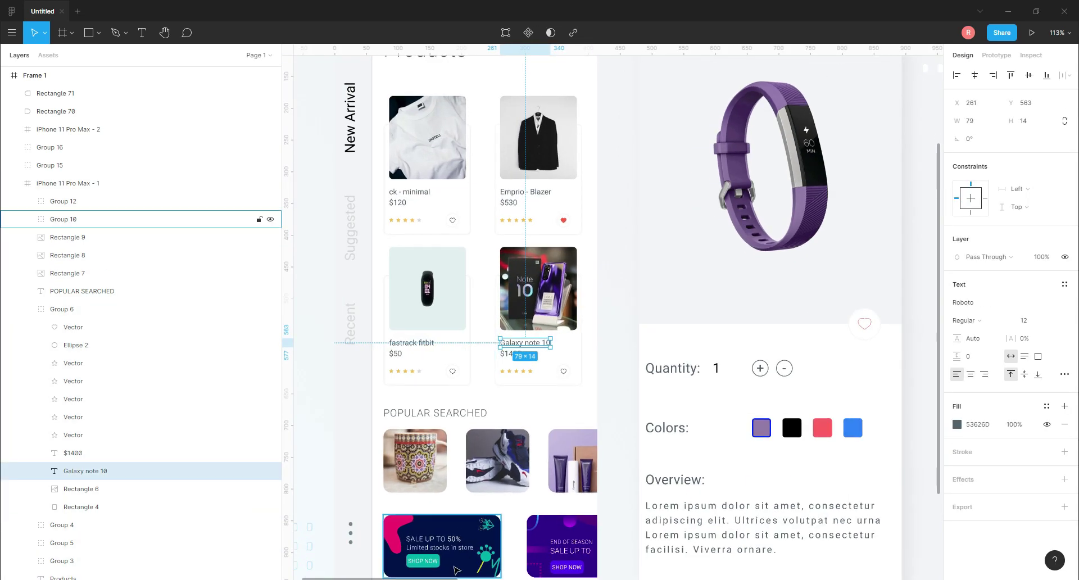
{"action": "key", "text": "alt+Tab"}
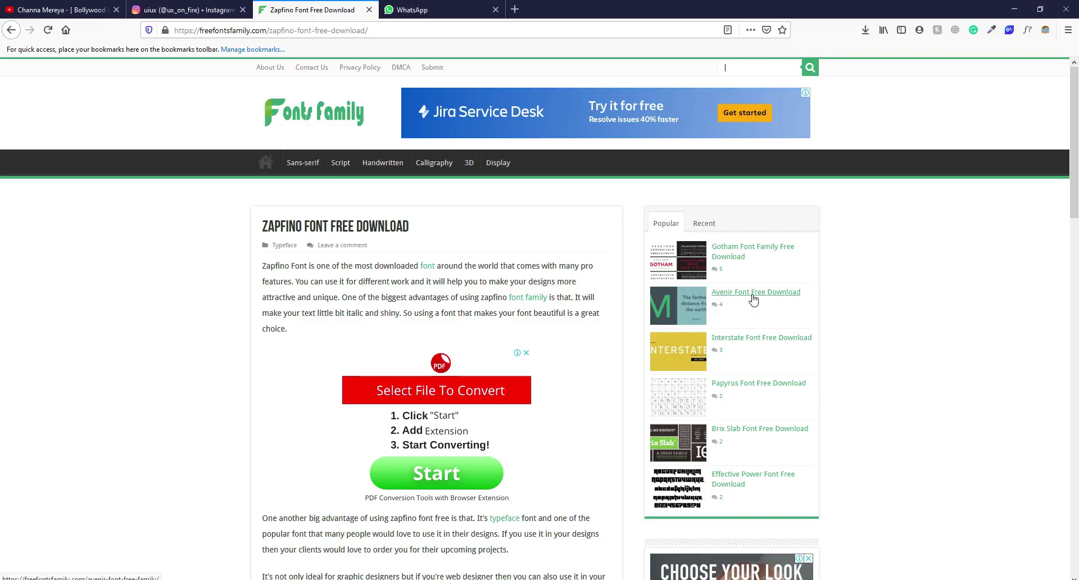
{"action": "key", "text": "alt+Tab"}
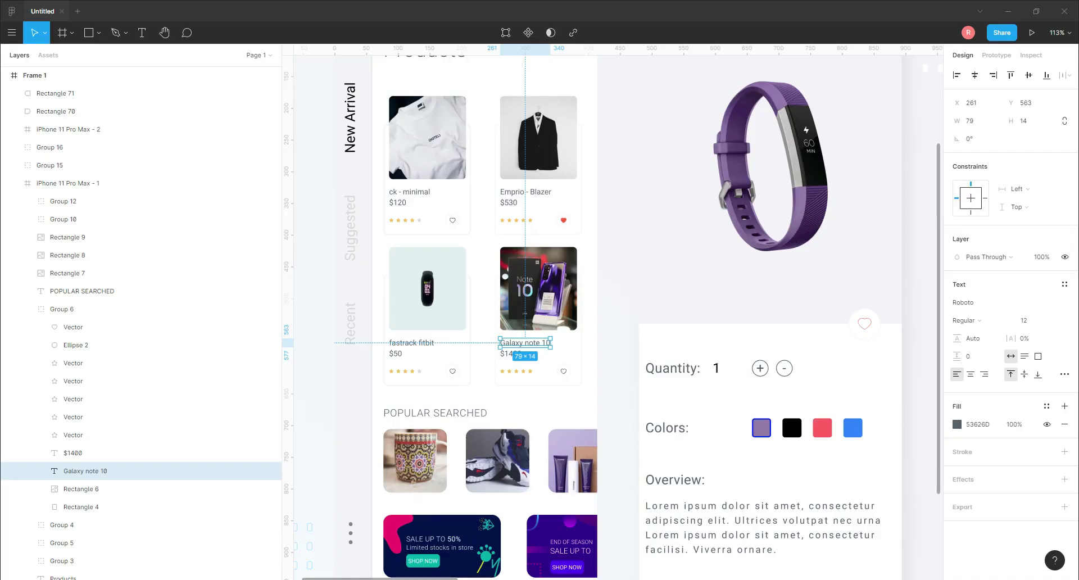
Try Avenir as the label's font, find it unavailable, and return to the font website.
{"action": "left_click", "coordinate": [974, 305]}
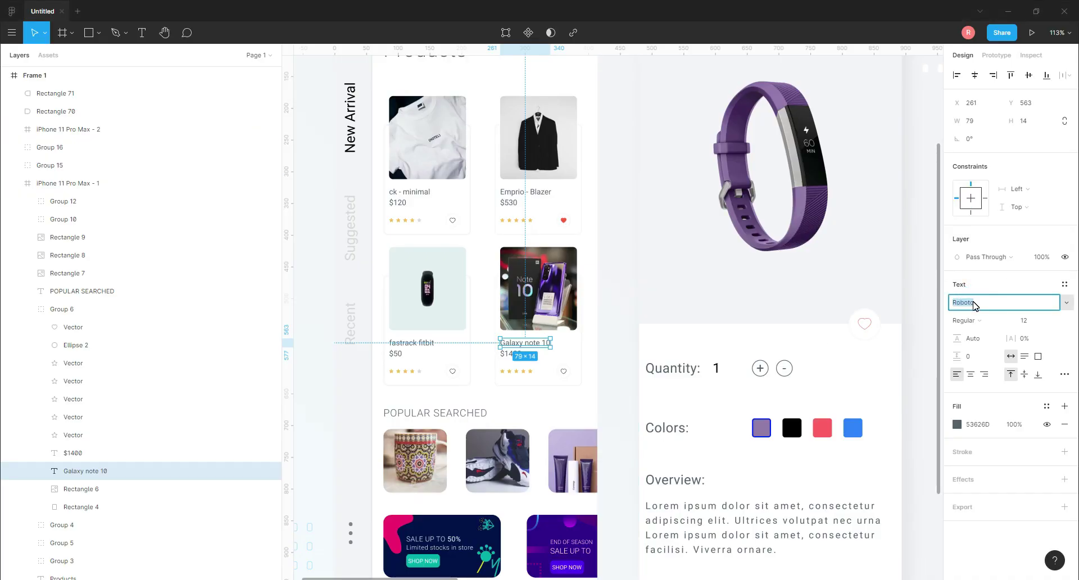
{"action": "type", "text": "Avenir"}
{"action": "key", "text": "Return"}
{"action": "scroll", "coordinate": [592, 292], "scroll_direction": "down", "scroll_amount": 5}
{"action": "scroll", "coordinate": [593, 292], "scroll_direction": "down", "scroll_amount": 2}
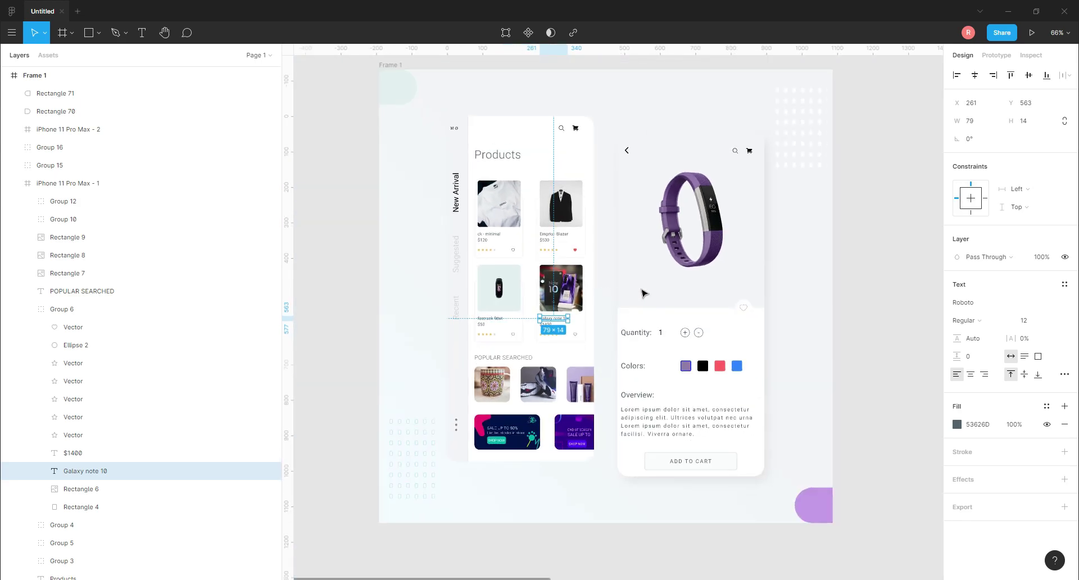
{"action": "key", "text": "alt+Tab"}
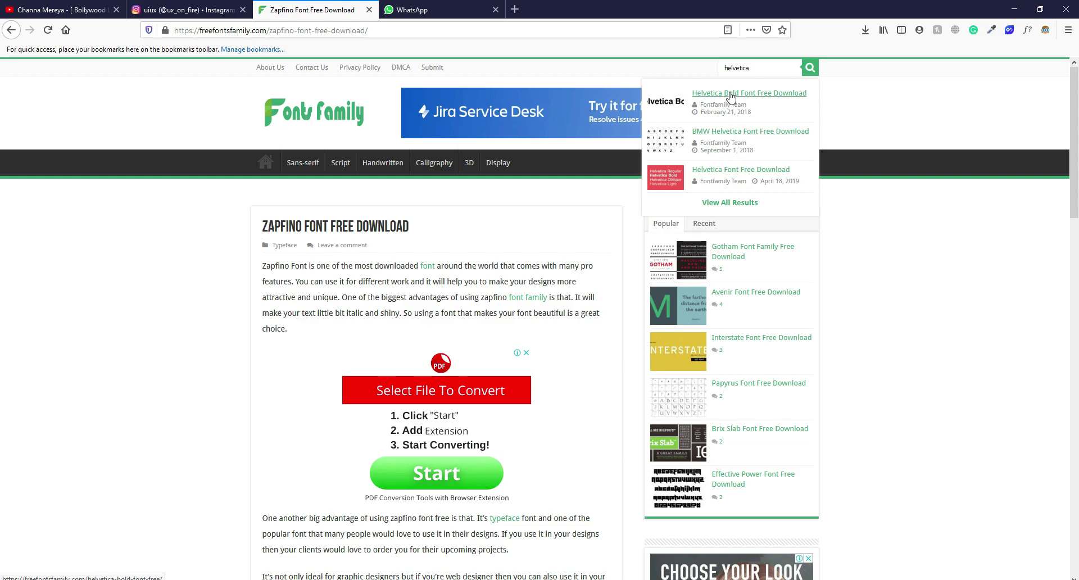
Search freefontsfamily.com for 'avenir' and save Avenir-Font.zip from the Avenir Font Free Download article.
{"action": "double_click", "coordinate": [767, 67]}
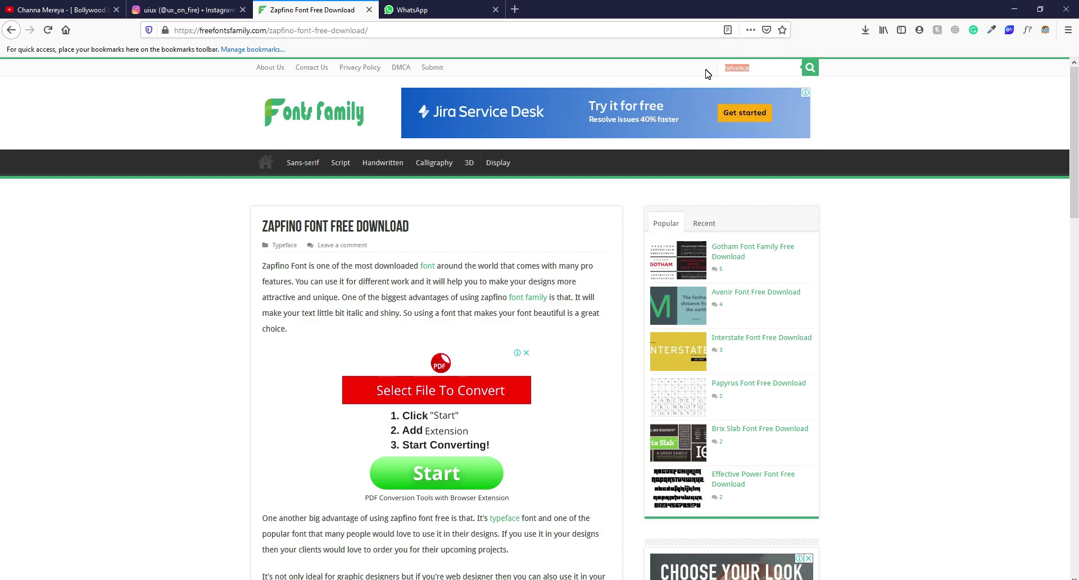
{"action": "type", "text": "aven"}
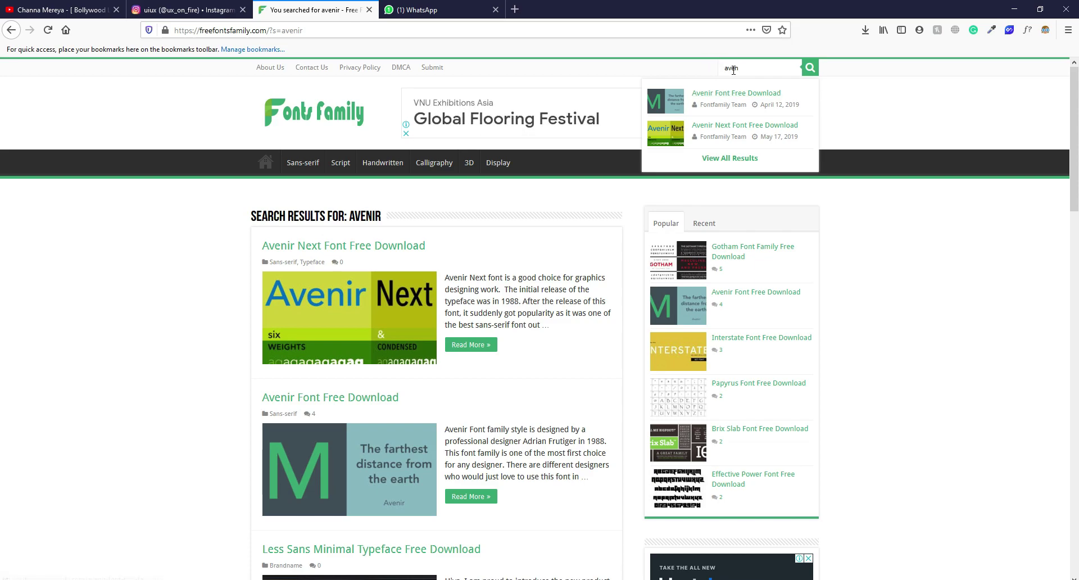
{"action": "left_click", "coordinate": [712, 93]}
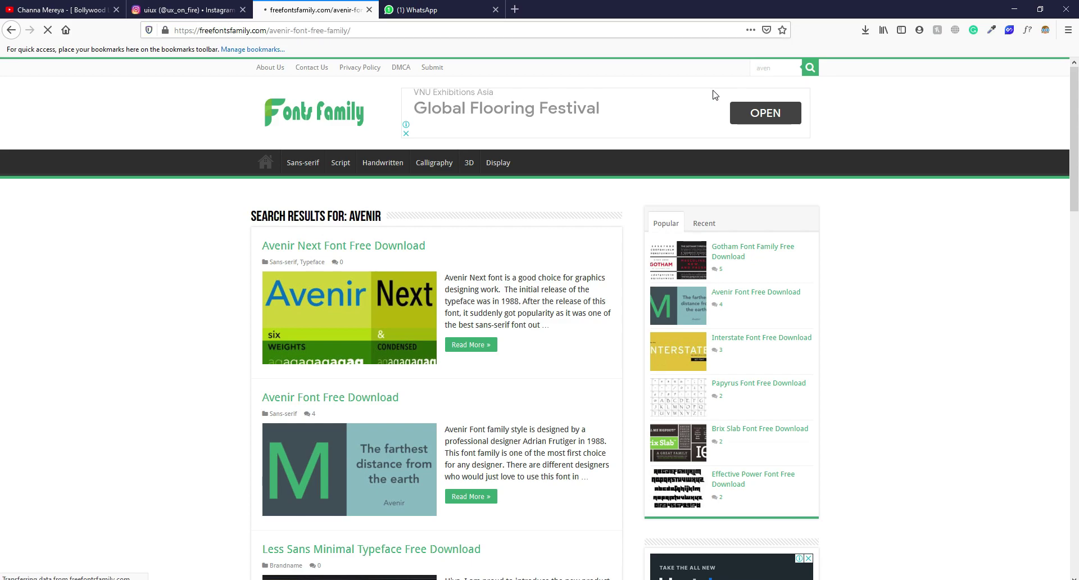
{"action": "scroll", "coordinate": [536, 201], "scroll_direction": "down", "scroll_amount": 6}
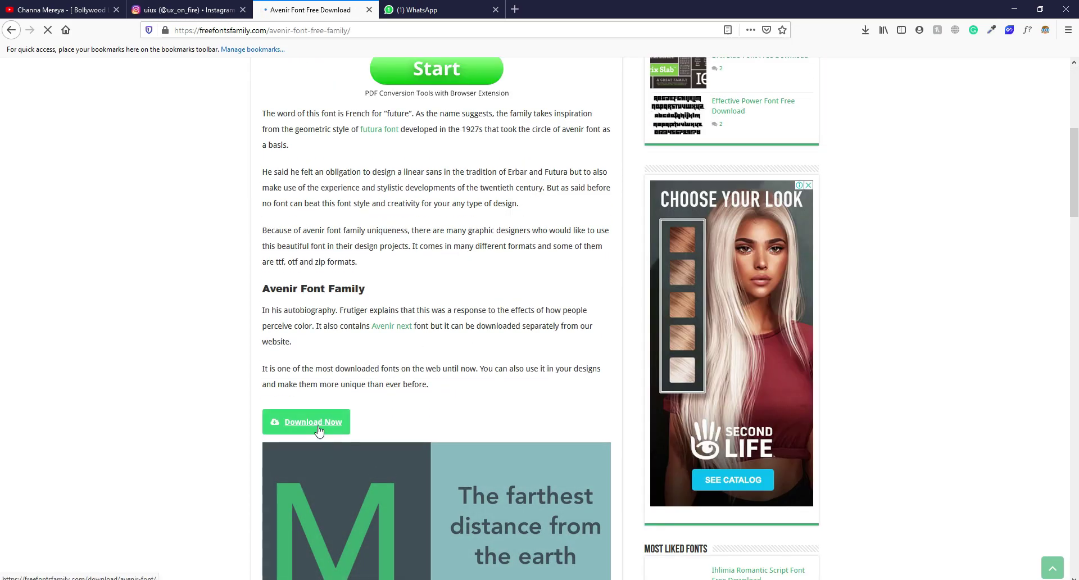
{"action": "left_click", "coordinate": [314, 430]}
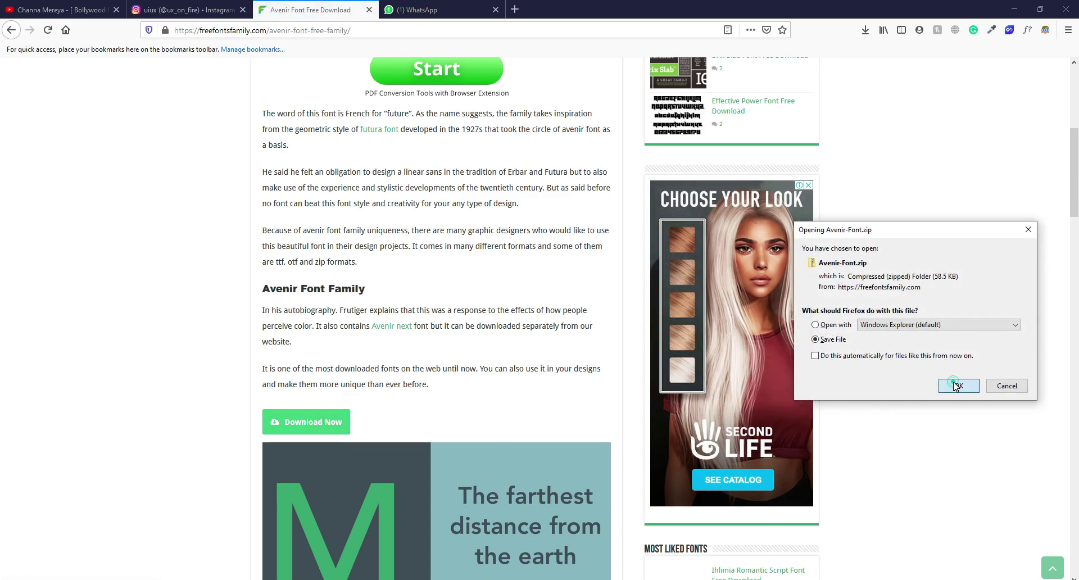
{"action": "left_click", "coordinate": [958, 385]}
Extract Avenir-Font.zip and open avenir_ff with the Black, Book and Roman AvenirLTStd fonts.
{"action": "right_click", "coordinate": [590, 100]}
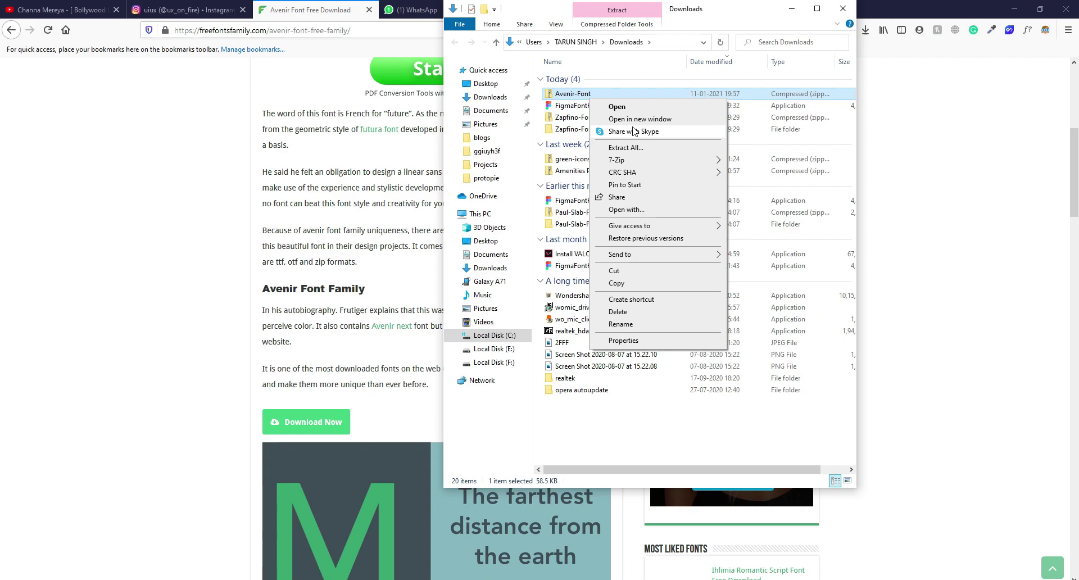
{"action": "left_click", "coordinate": [635, 148]}
{"action": "left_click", "coordinate": [641, 406]}
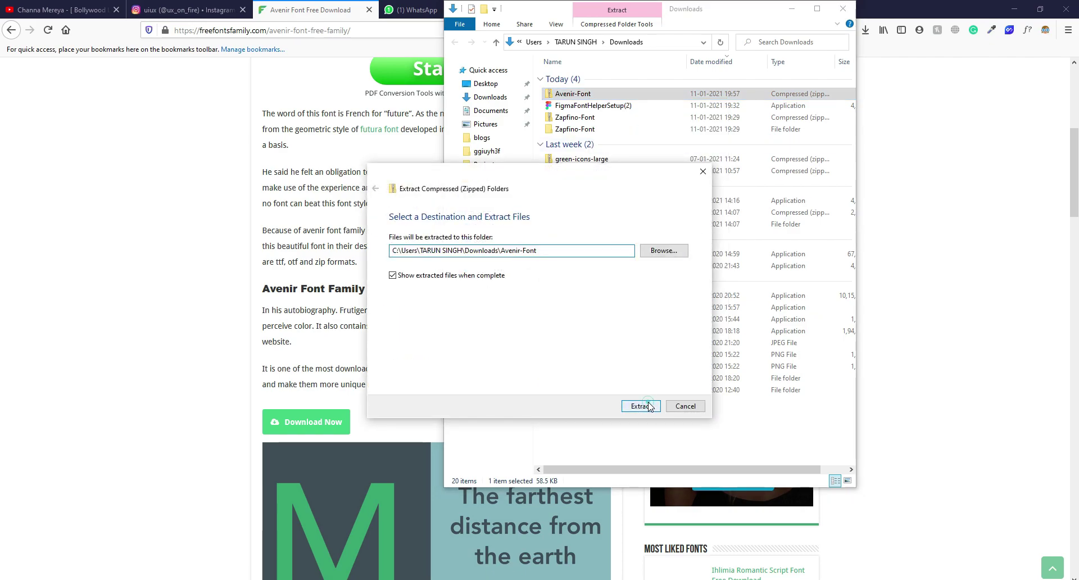
{"action": "double_click", "coordinate": [589, 91]}
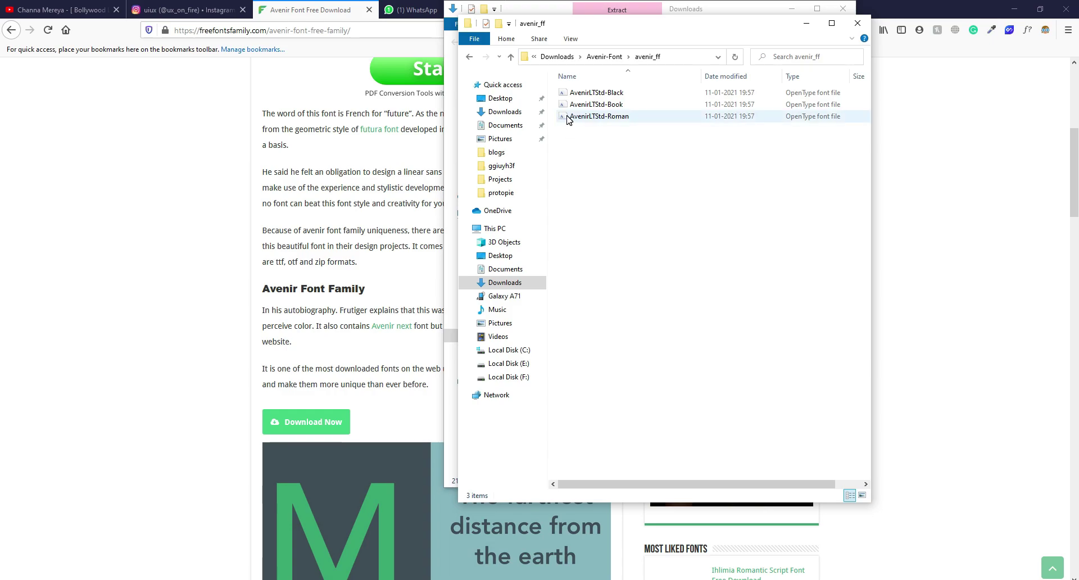
{"action": "key", "text": "Down"}
{"action": "left_click", "coordinate": [601, 157]}
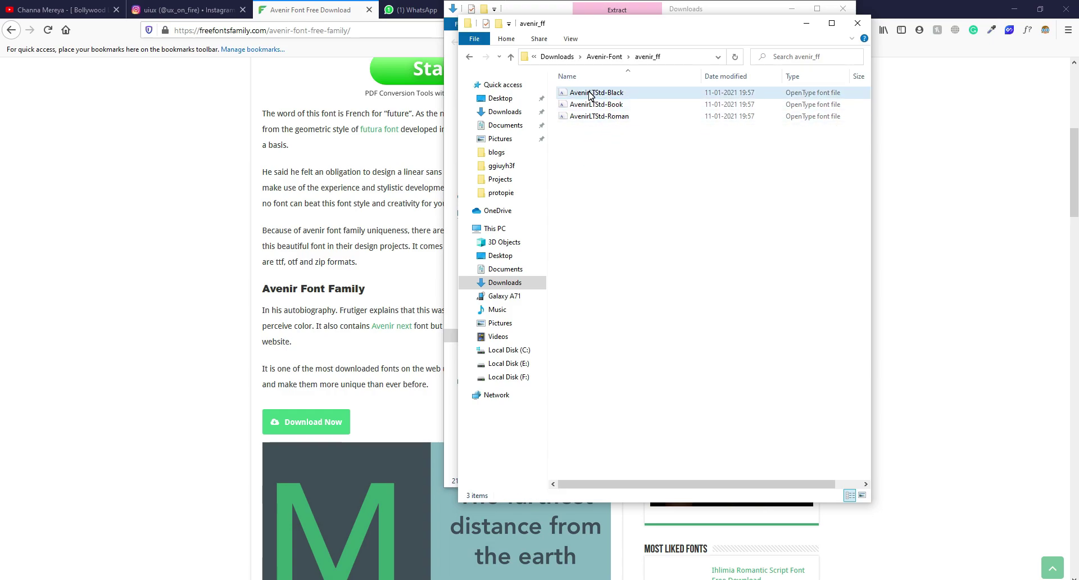
Install AvenirLTStd-Black from its Font Viewer preview, then close the preview.
{"action": "double_click", "coordinate": [586, 93]}
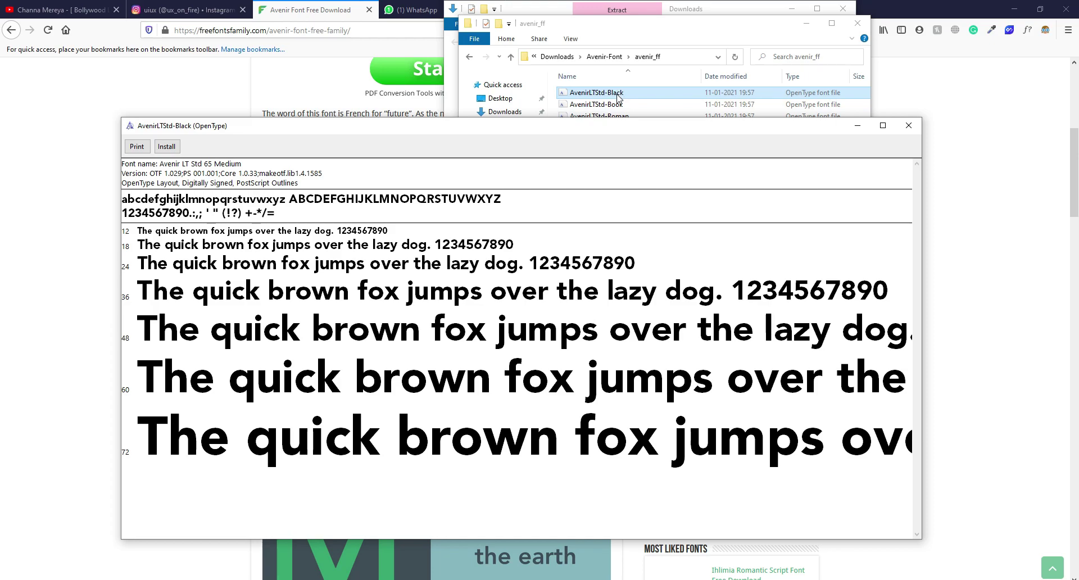
{"action": "left_click", "coordinate": [167, 147]}
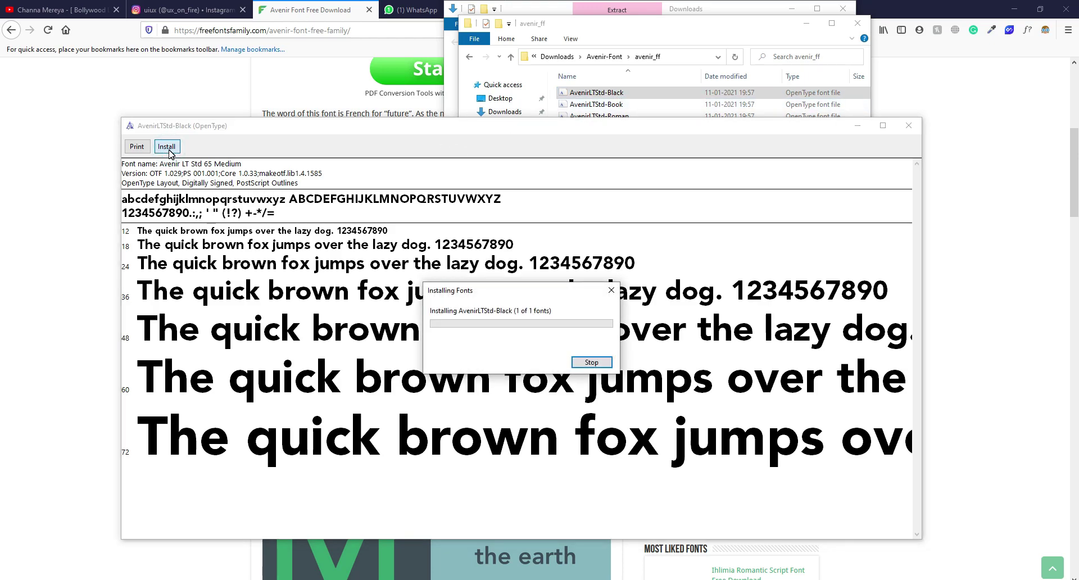
{"action": "left_click", "coordinate": [908, 125]}
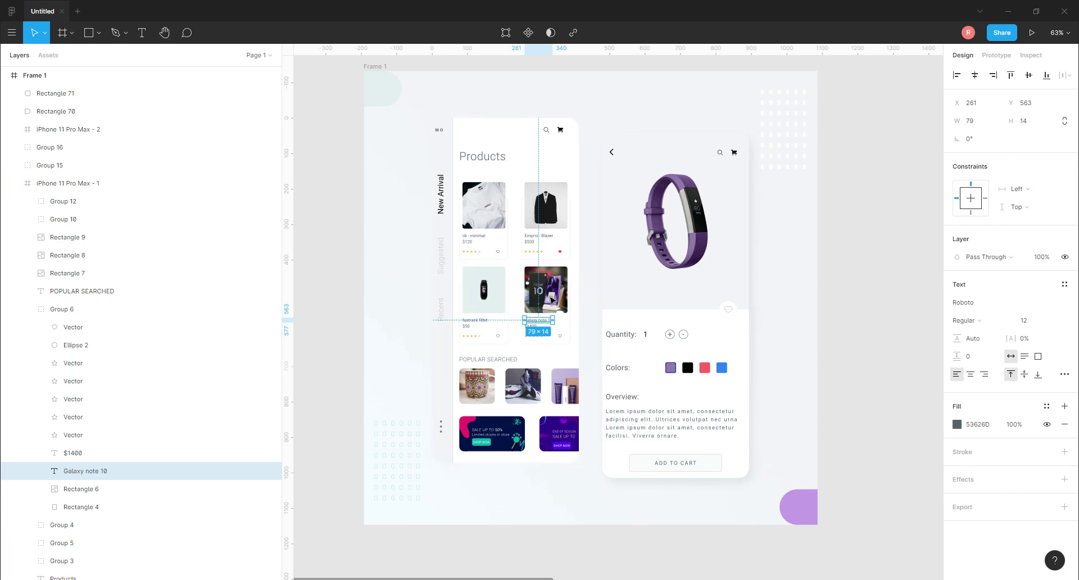
Retry Avenir on the Galaxy note 10 label, then quit Figma so it reloads fonts.
{"action": "left_click", "coordinate": [983, 304]}
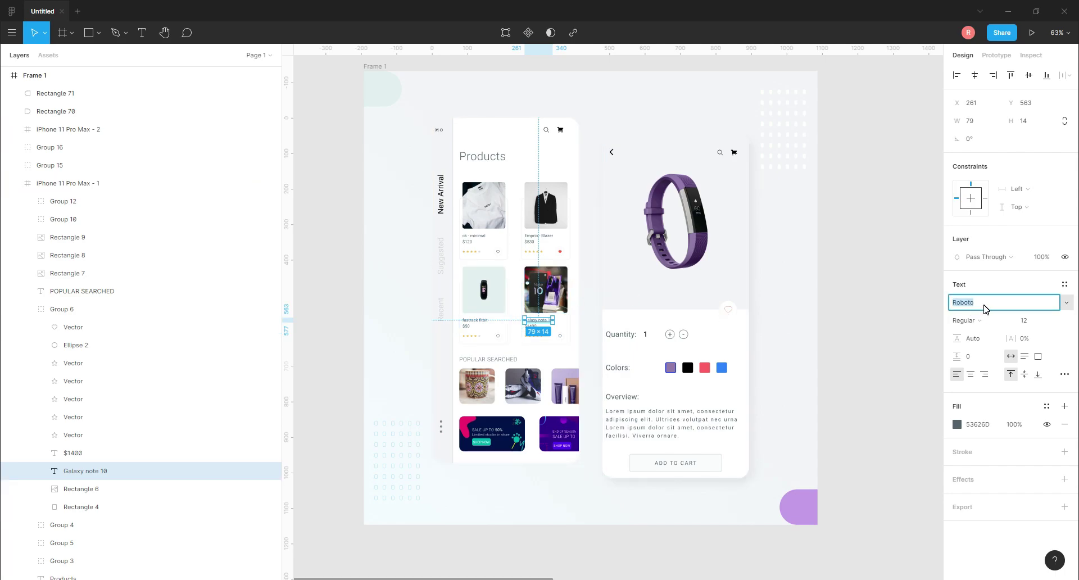
{"action": "type", "text": "Ae"}
{"action": "type", "text": "eni"}
{"action": "key", "text": "Escape"}
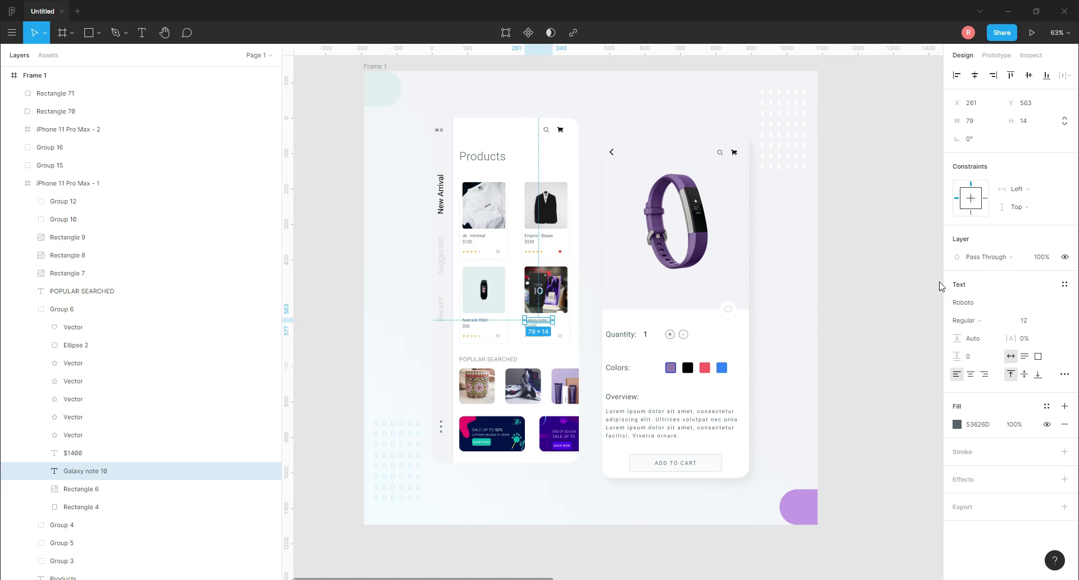
{"action": "key", "text": "Escape"}
{"action": "scroll", "coordinate": [532, 315], "scroll_direction": "down", "scroll_amount": 1}
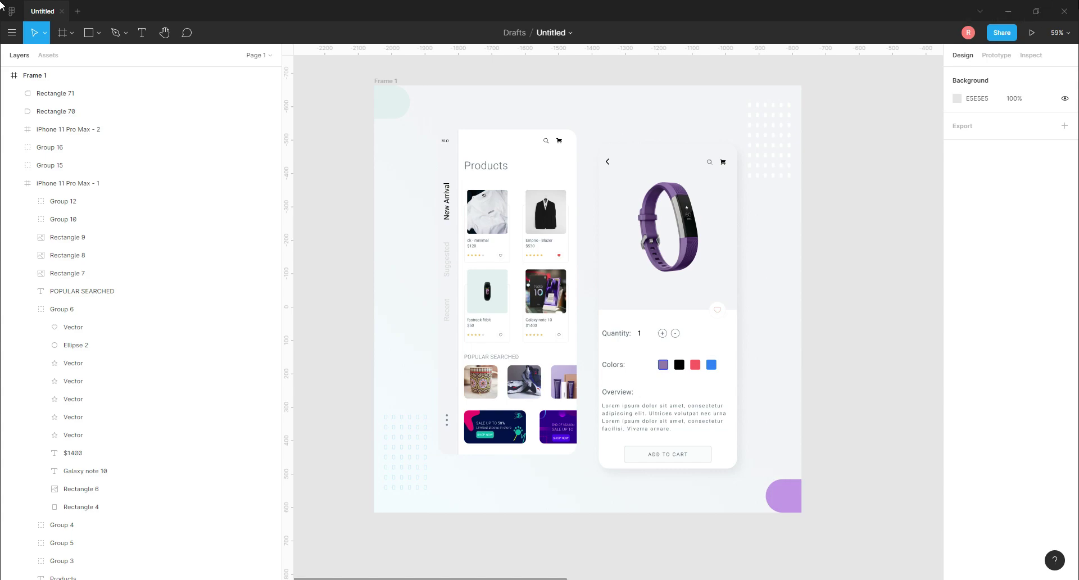
{"action": "left_click", "coordinate": [1073, 14]}
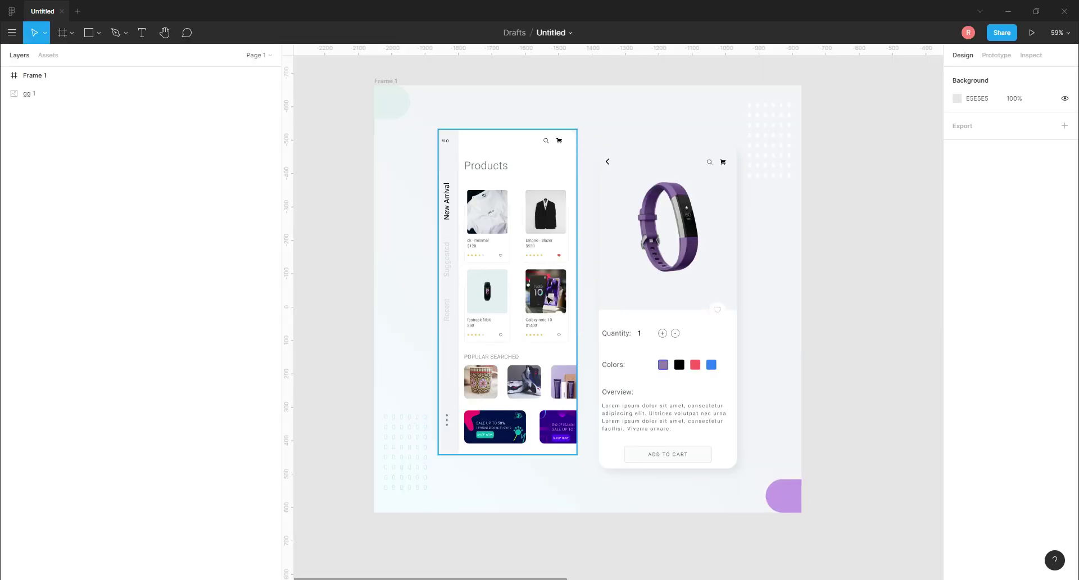
Change the Galaxy note 10 label from Roboto to Avenir LT Std 95 Black.
{"action": "scroll", "coordinate": [542, 326], "scroll_direction": "up", "scroll_amount": 5}
{"action": "double_click", "coordinate": [541, 330]}
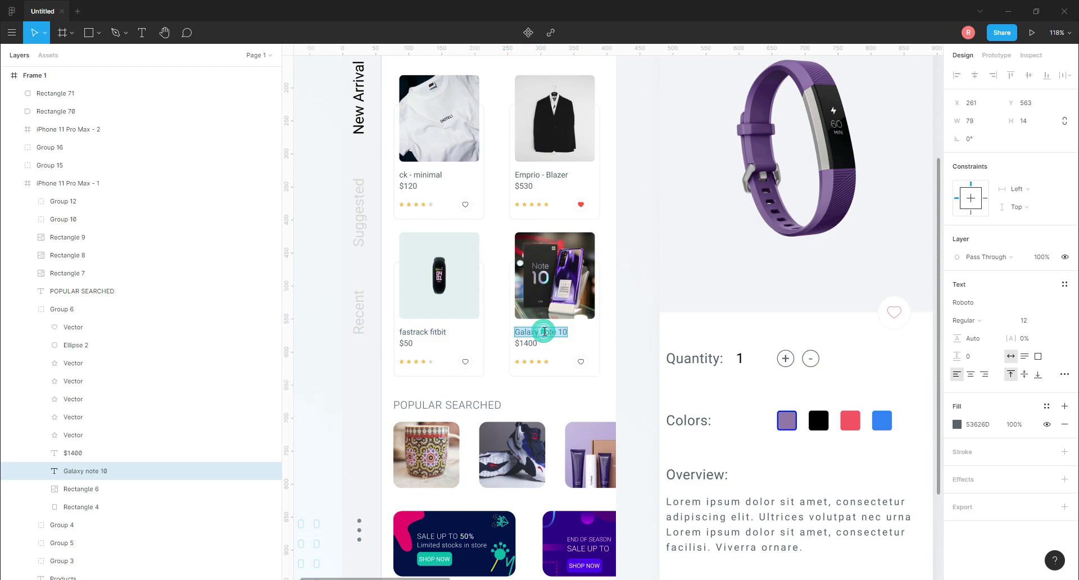
{"action": "scroll", "coordinate": [541, 326], "scroll_direction": "up", "scroll_amount": 3}
{"action": "key", "text": "Escape"}
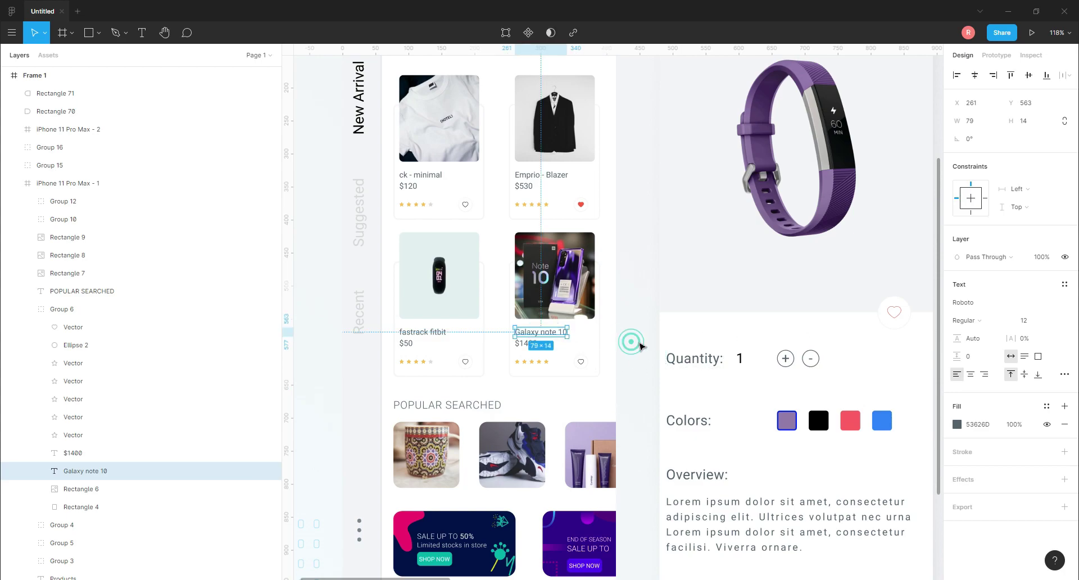
{"action": "left_click", "coordinate": [980, 304]}
{"action": "type", "text": "a"}
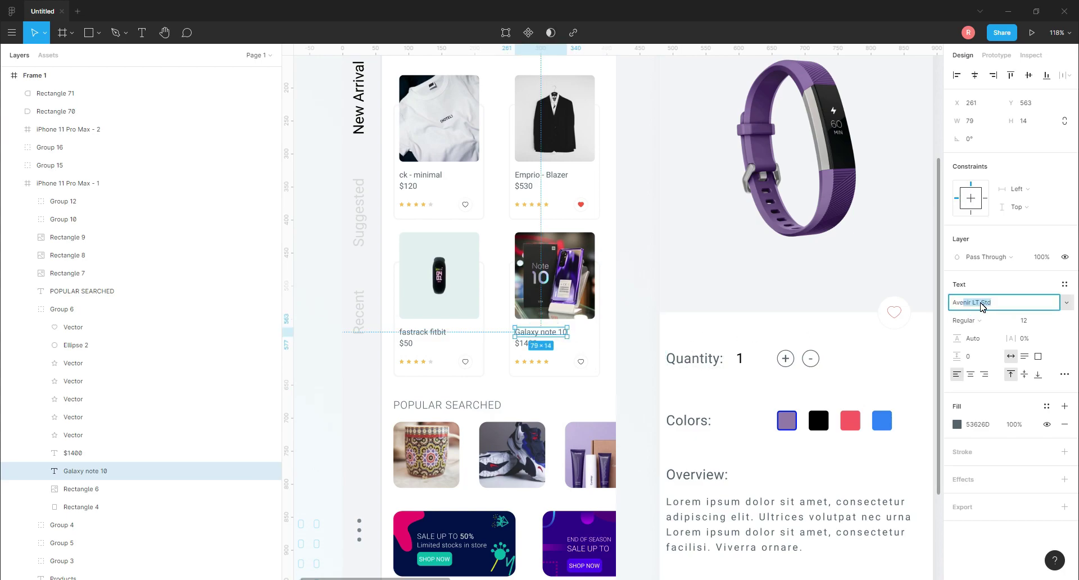
{"action": "key", "text": "Return"}
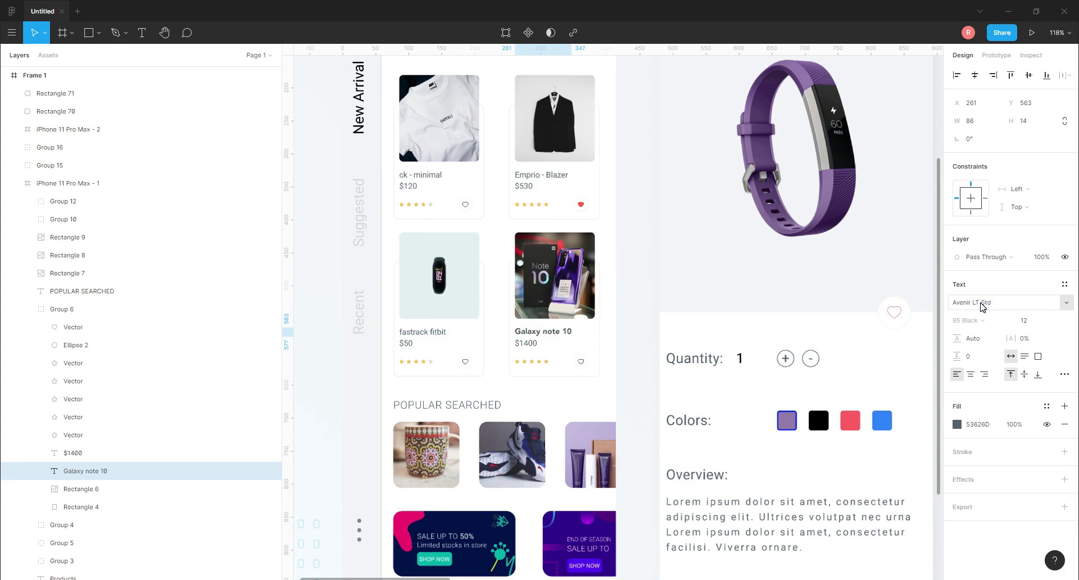
{"action": "scroll", "coordinate": [619, 326], "scroll_direction": "up", "scroll_amount": 2}
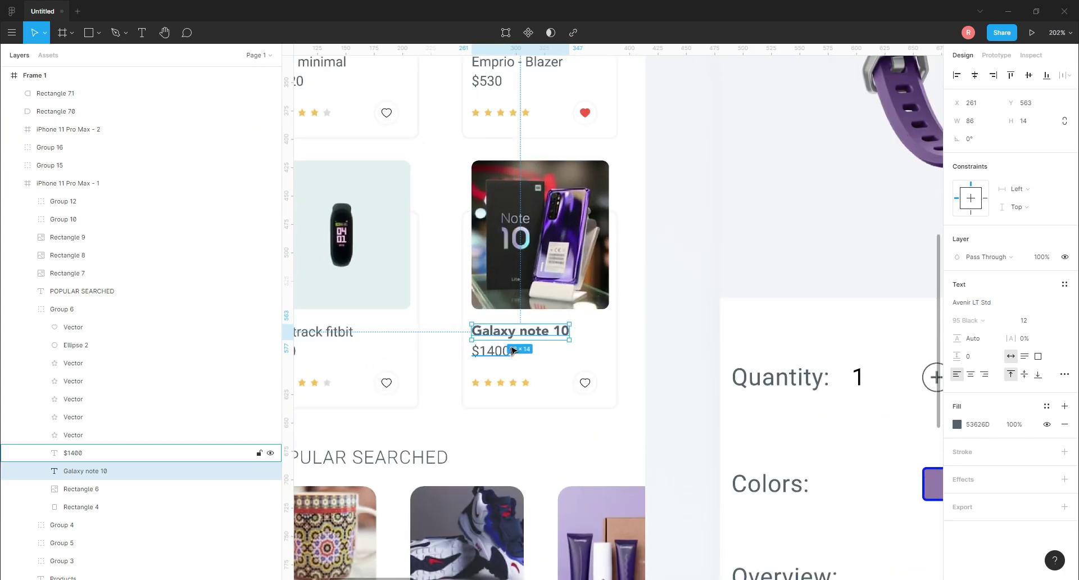
{"action": "scroll", "coordinate": [543, 343], "scroll_direction": "down", "scroll_amount": 1}
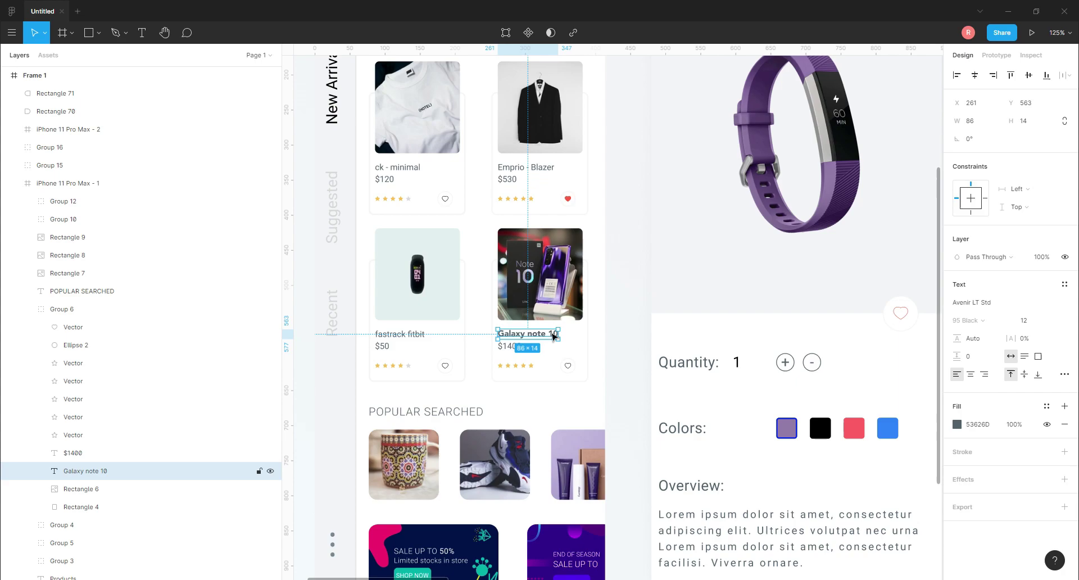
{"action": "scroll", "coordinate": [521, 336], "scroll_direction": "down", "scroll_amount": 4}
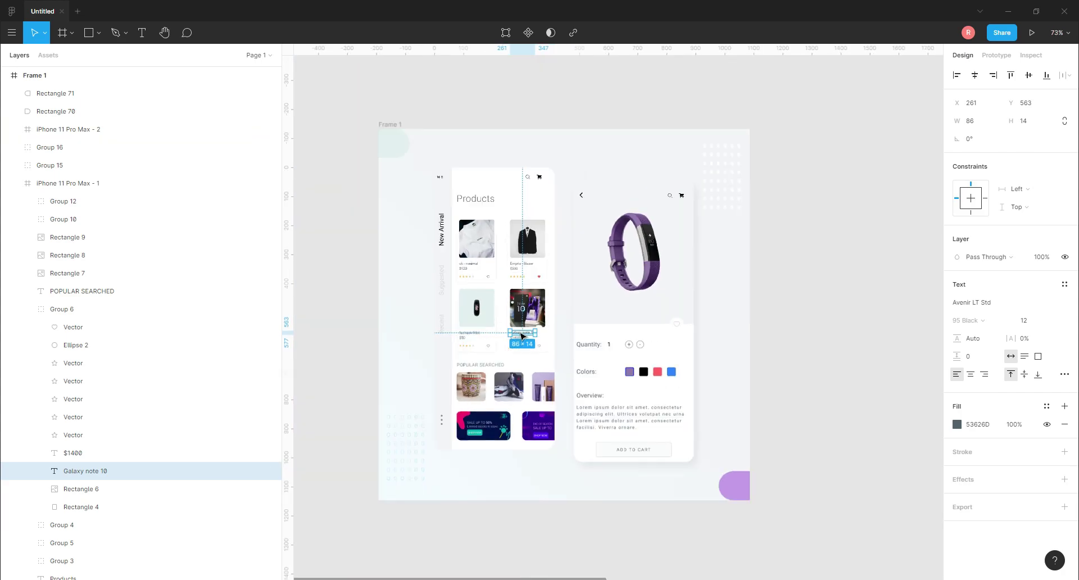
{"action": "scroll", "coordinate": [554, 360], "scroll_direction": "up", "scroll_amount": 2}
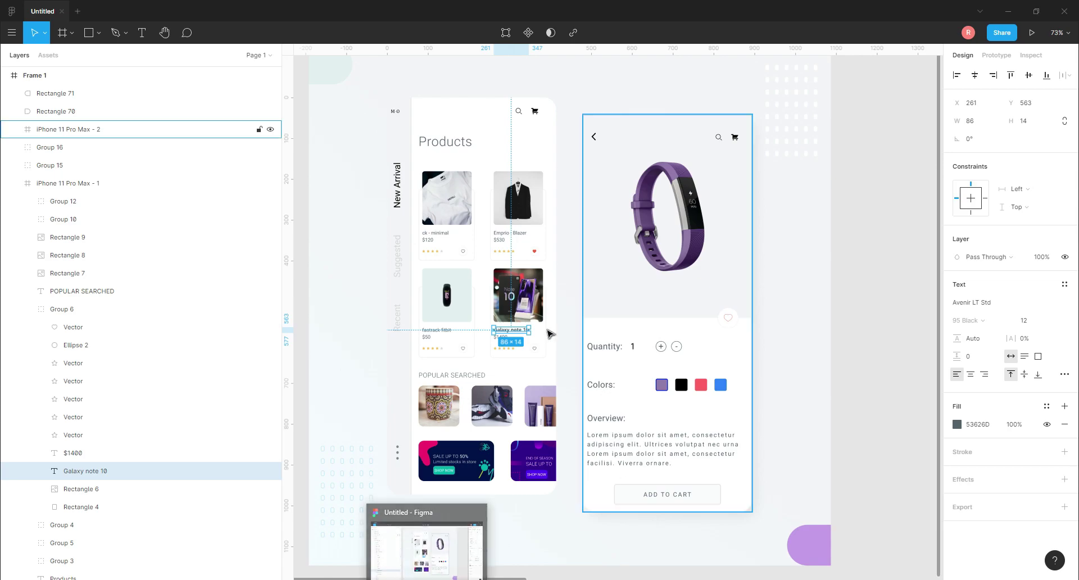
Save the Windows font installer from figma.com/downloads in Firefox.
{"action": "key", "text": "alt+Tab"}
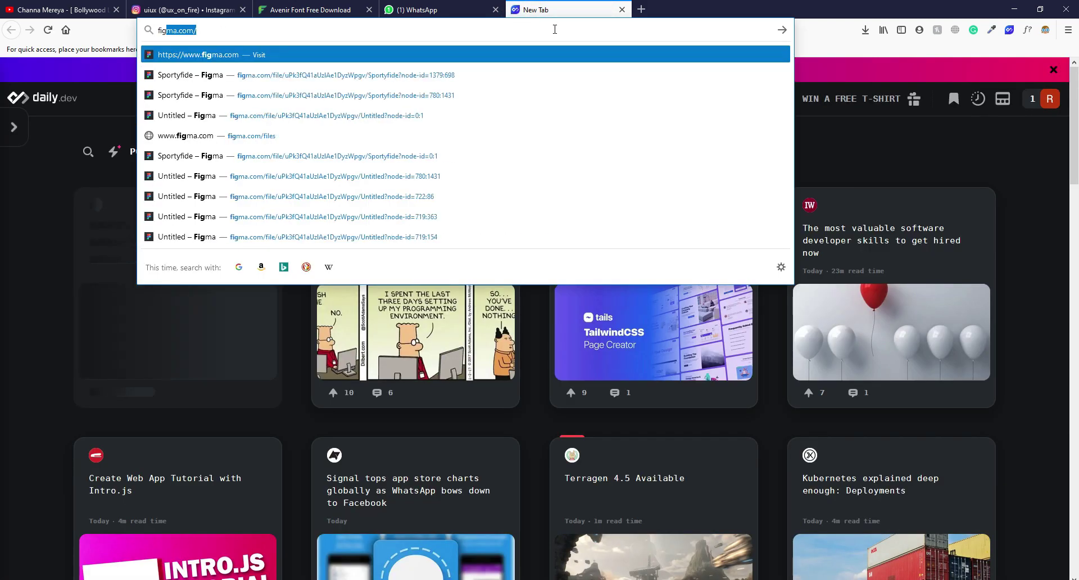
{"action": "type", "text": "ma.com/"}
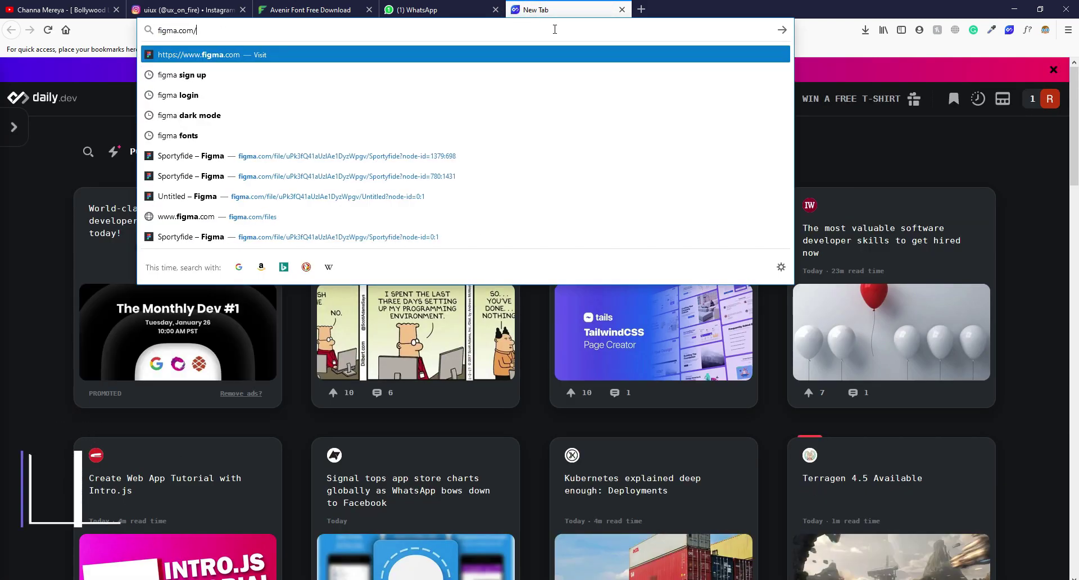
{"action": "type", "text": "downloads/"}
{"action": "key", "text": "Return"}
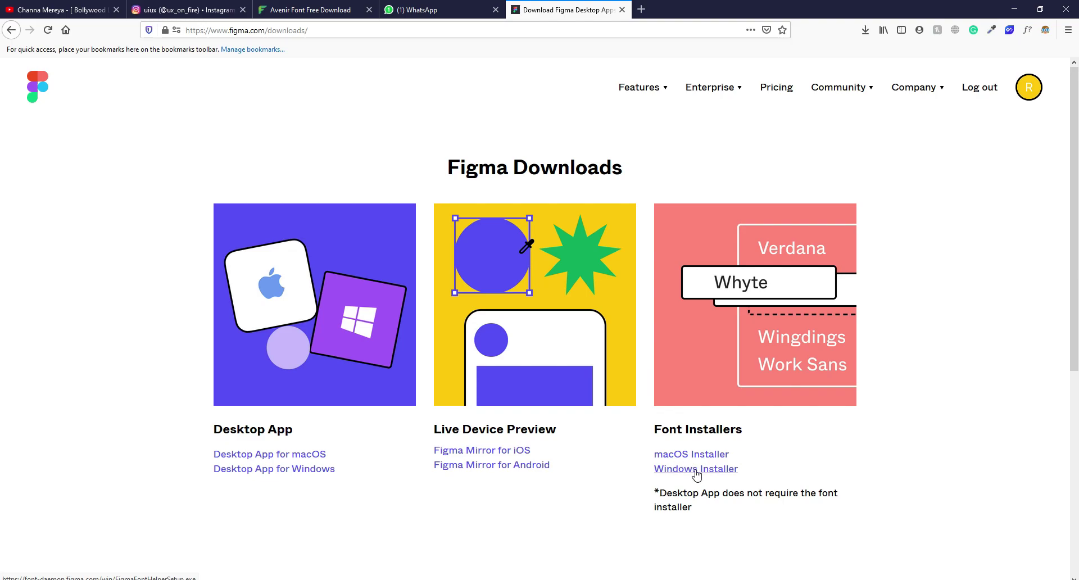
{"action": "left_click", "coordinate": [696, 475]}
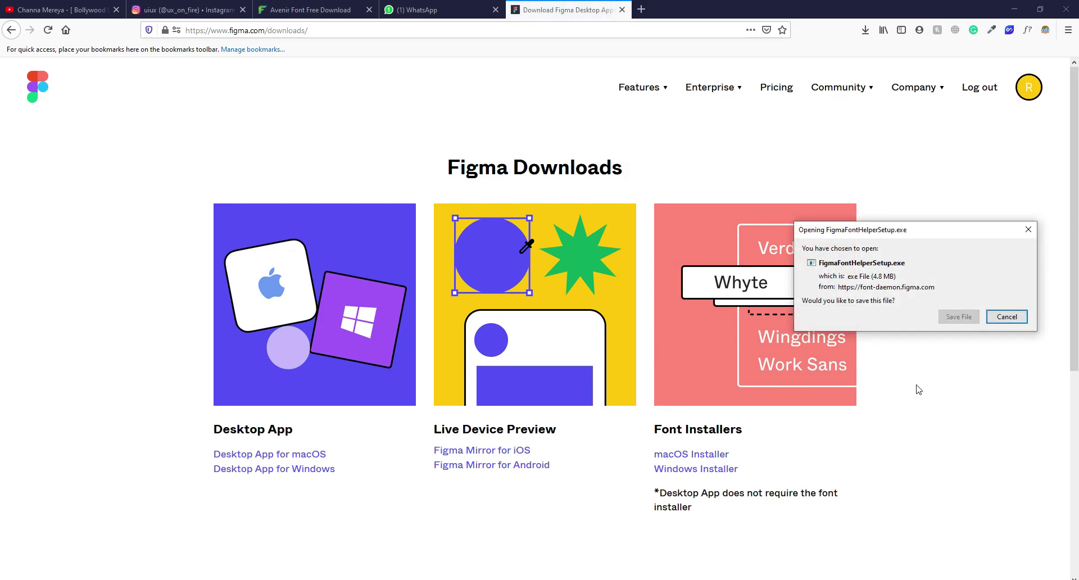
{"action": "left_click", "coordinate": [962, 317]}
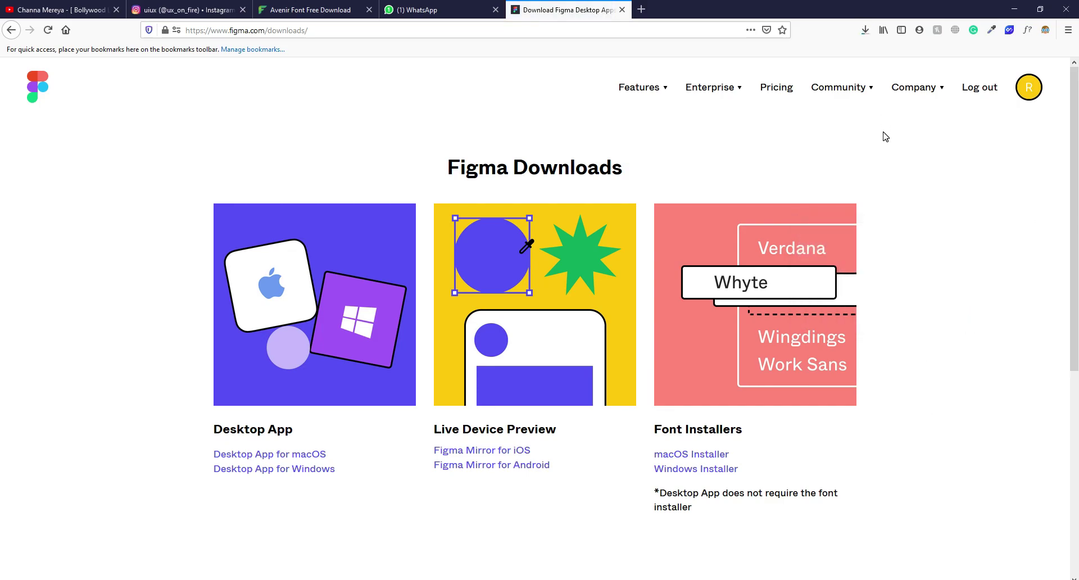
Run the downloaded installer to install Figma Font Helper.
{"action": "left_click", "coordinate": [865, 30]}
{"action": "left_click", "coordinate": [774, 59]}
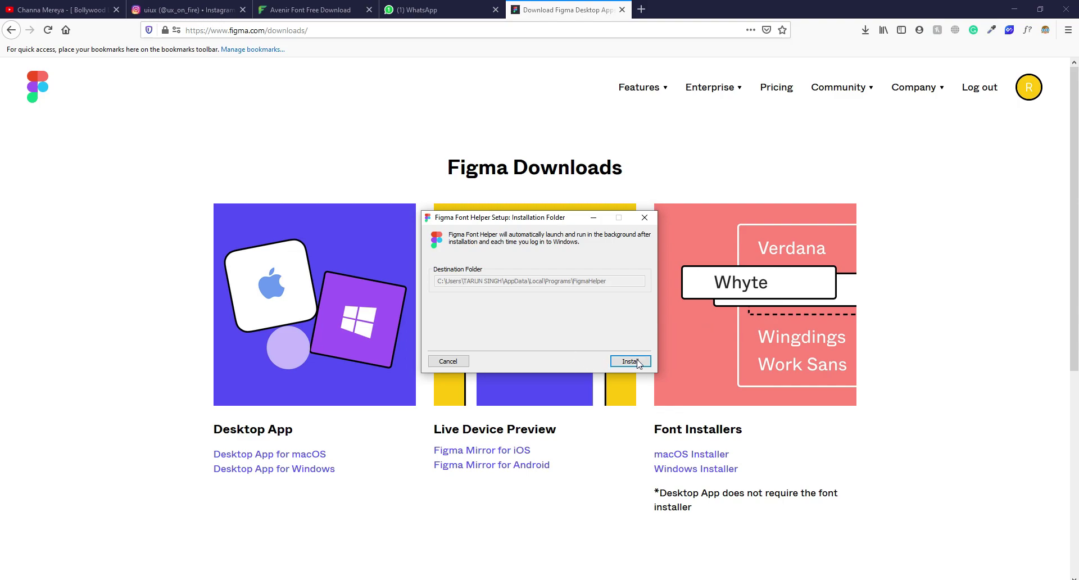
{"action": "left_click", "coordinate": [628, 360]}
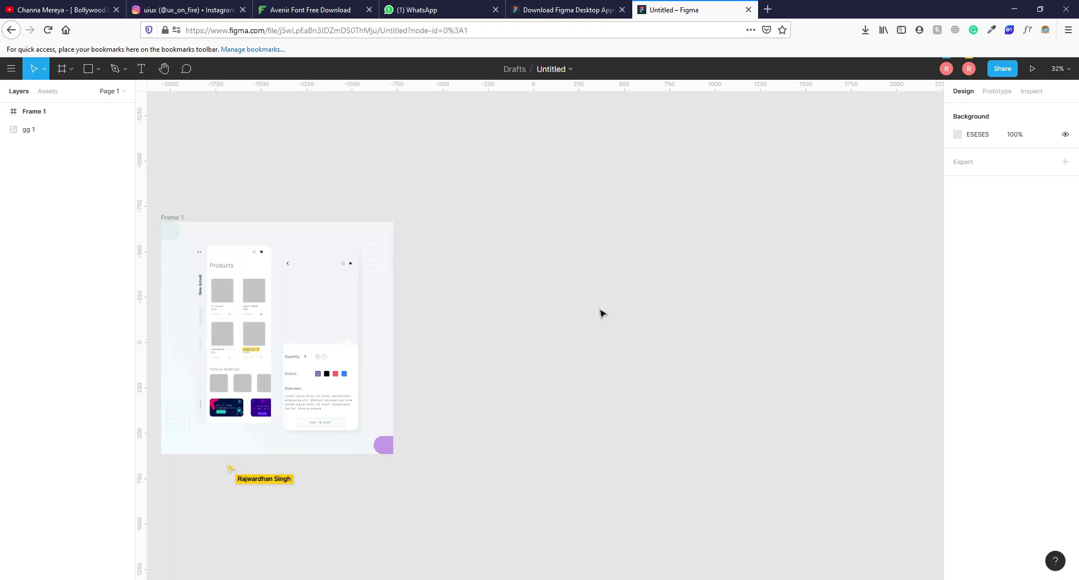
Set the fastrack fitbit label in the web editor to Avenir LT Std 95 Black, size 12.
{"action": "scroll", "coordinate": [446, 344], "scroll_direction": "up", "scroll_amount": 5}
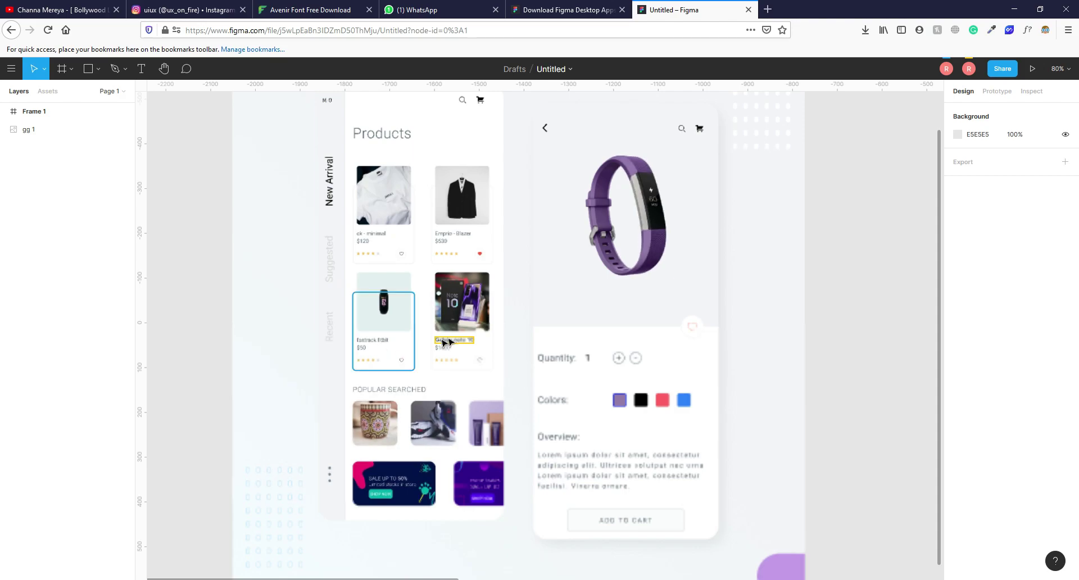
{"action": "left_click", "coordinate": [317, 345]}
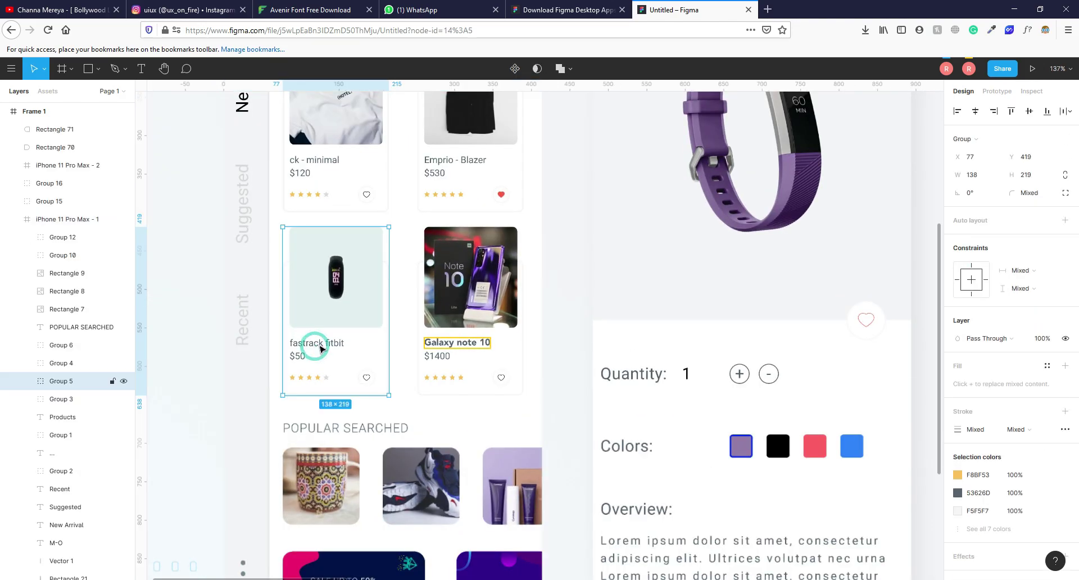
{"action": "left_click", "coordinate": [320, 348]}
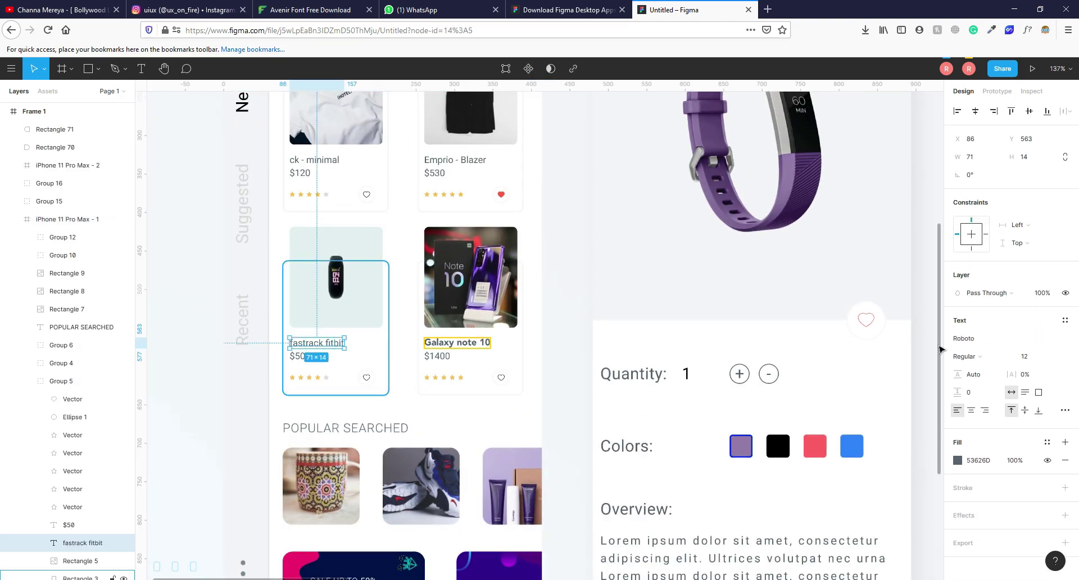
{"action": "left_click", "coordinate": [983, 337]}
{"action": "type", "text": "Avenir LT Std"}
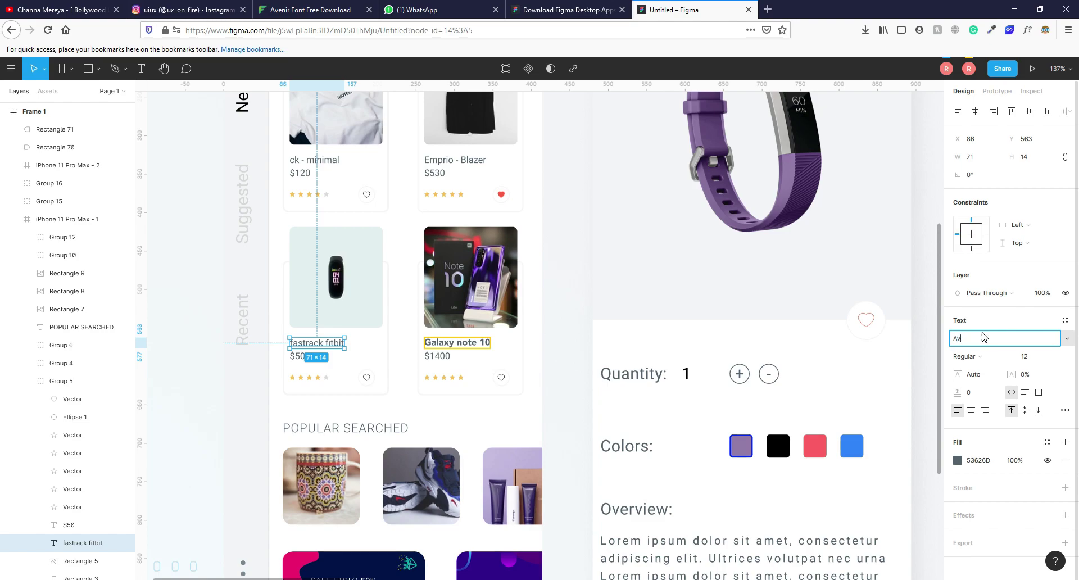
{"action": "key", "text": "Return"}
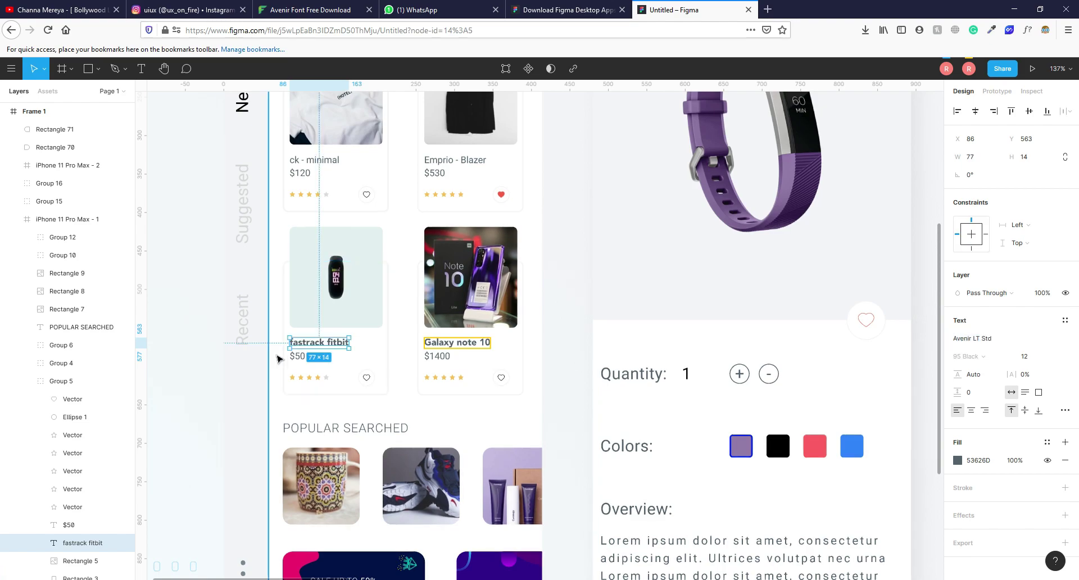
{"action": "scroll", "coordinate": [307, 351], "scroll_direction": "down", "scroll_amount": 5, "text": "ctrl"}
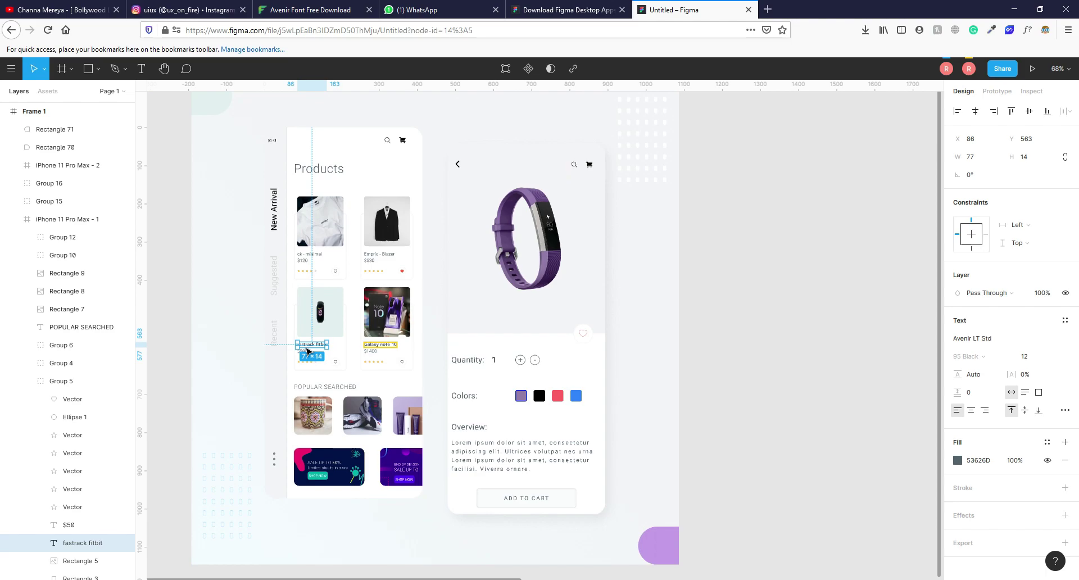
{"action": "scroll", "coordinate": [307, 350], "scroll_direction": "down", "scroll_amount": 1}
{"action": "scroll", "coordinate": [307, 351], "scroll_direction": "down", "scroll_amount": 2, "text": "ctrl"}
{"action": "scroll", "coordinate": [308, 352], "scroll_direction": "up", "scroll_amount": 2}
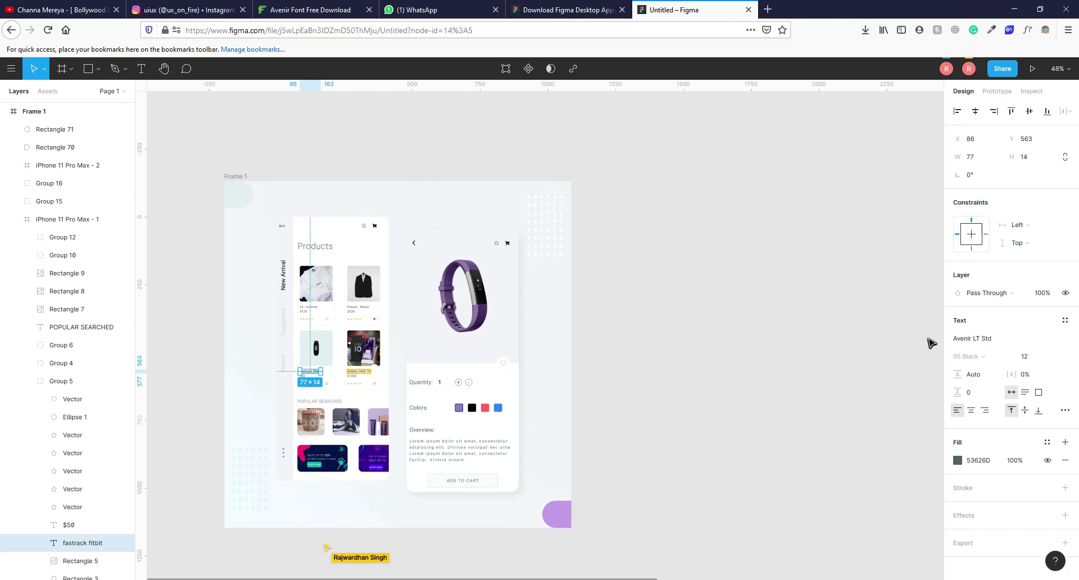
Search the web for 'helvetica fonts free download' in a new tab.
{"action": "key", "text": "ctrl+t"}
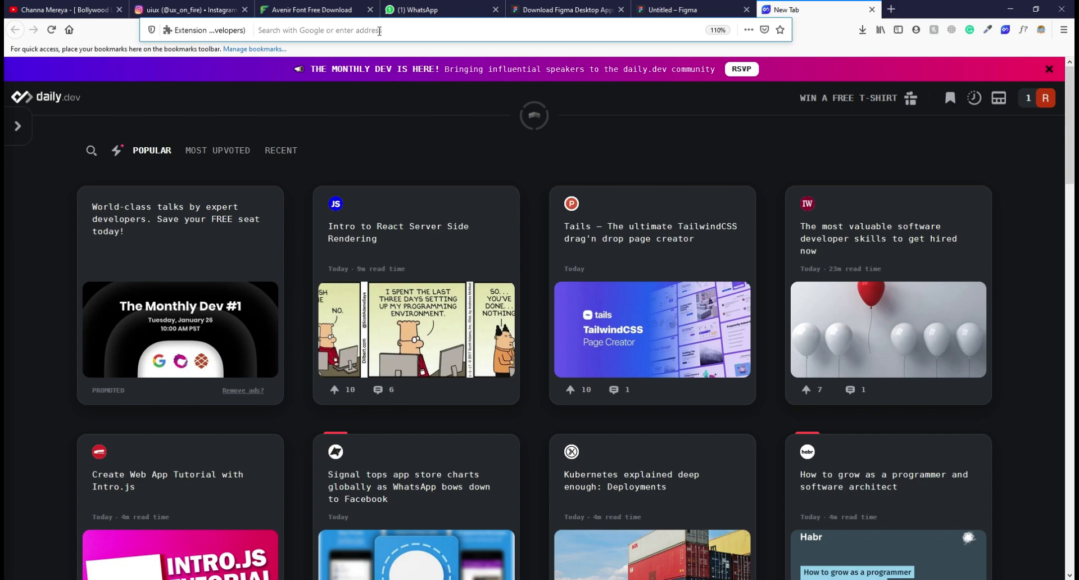
{"action": "type", "text": "hel"}
{"action": "key", "text": "Down"}
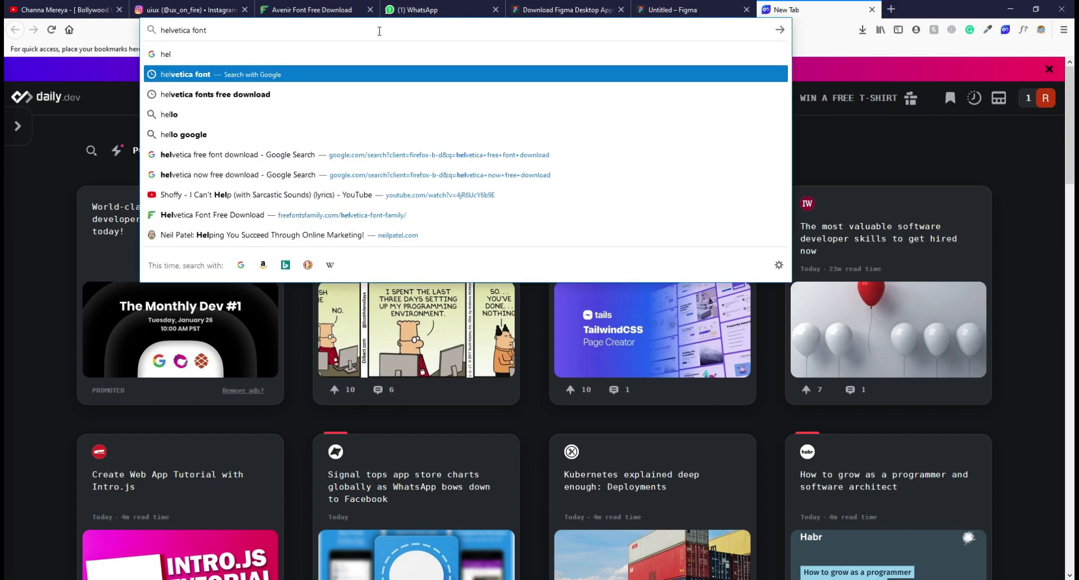
{"action": "type", "text": "free down"}
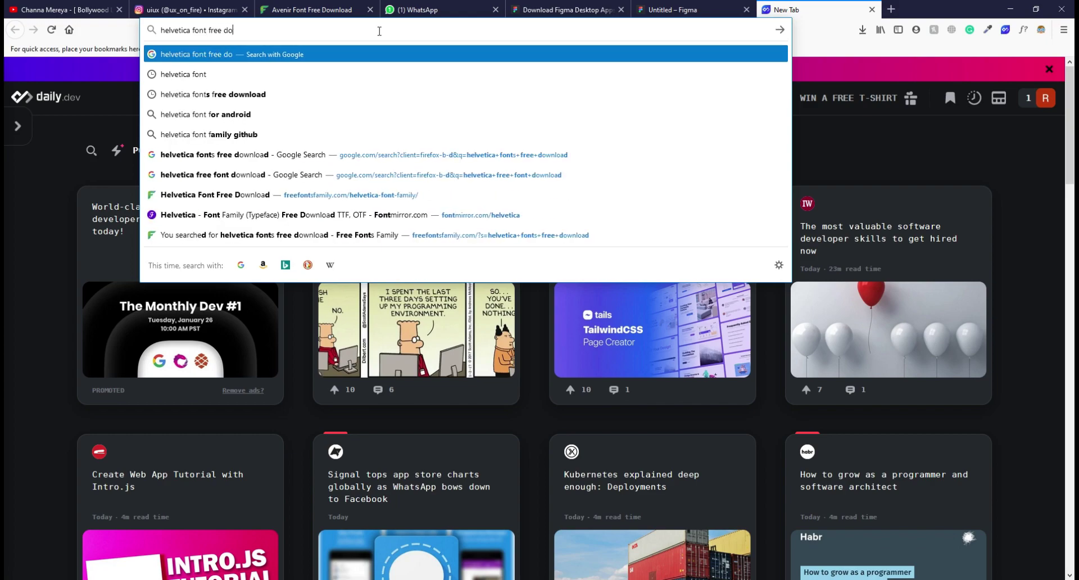
{"action": "left_click", "coordinate": [345, 74]}
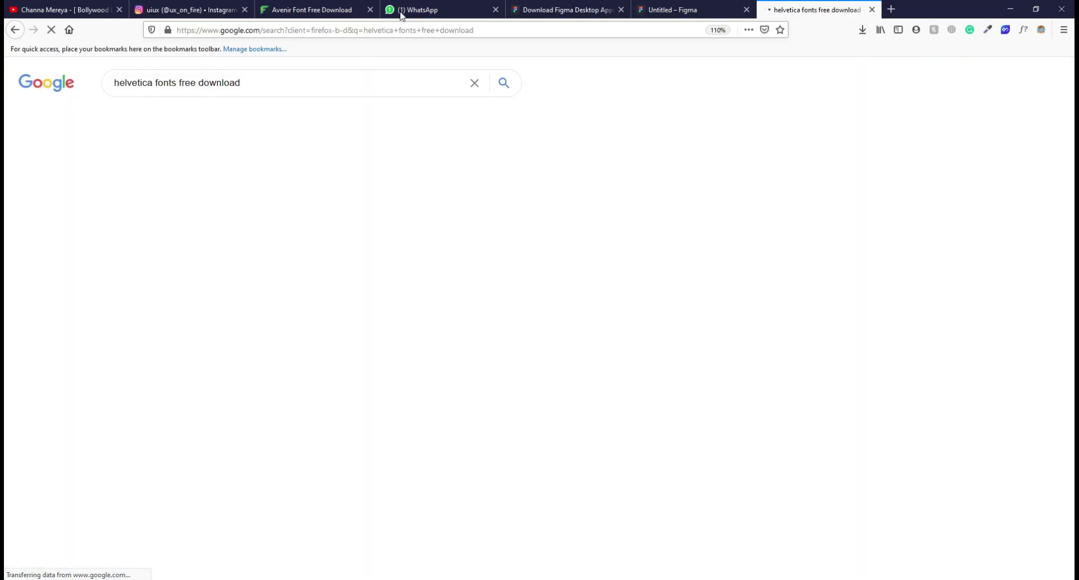
Follow the fontmirror result to Helvetica_Font_Family.zip on Google Drive, then close that tab.
{"action": "scroll", "coordinate": [247, 236], "scroll_direction": "down", "scroll_amount": 2}
{"action": "scroll", "coordinate": [243, 287], "scroll_direction": "up", "scroll_amount": 3}
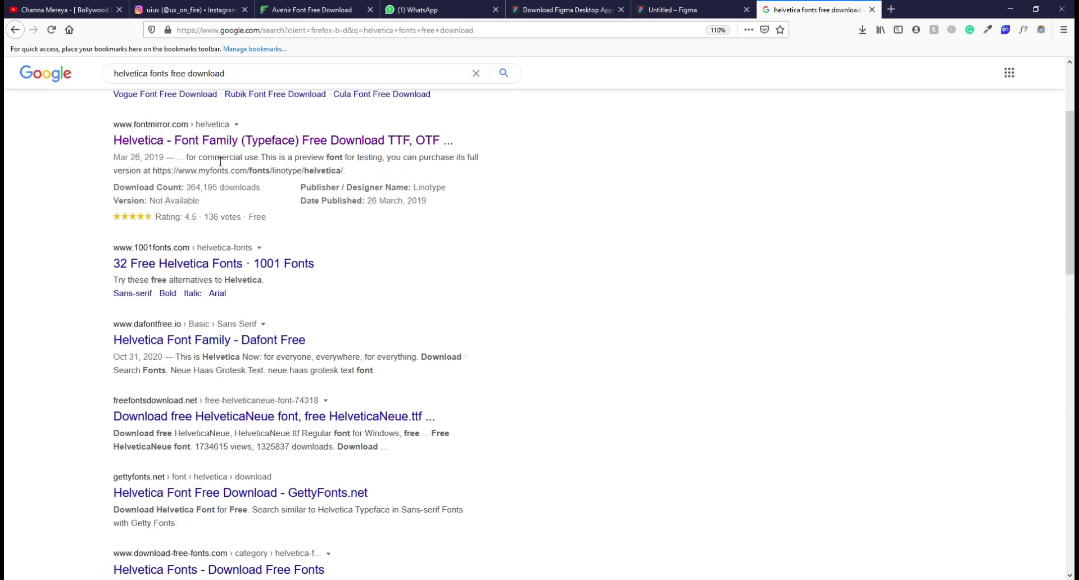
{"action": "scroll", "coordinate": [245, 284], "scroll_direction": "down", "scroll_amount": 2}
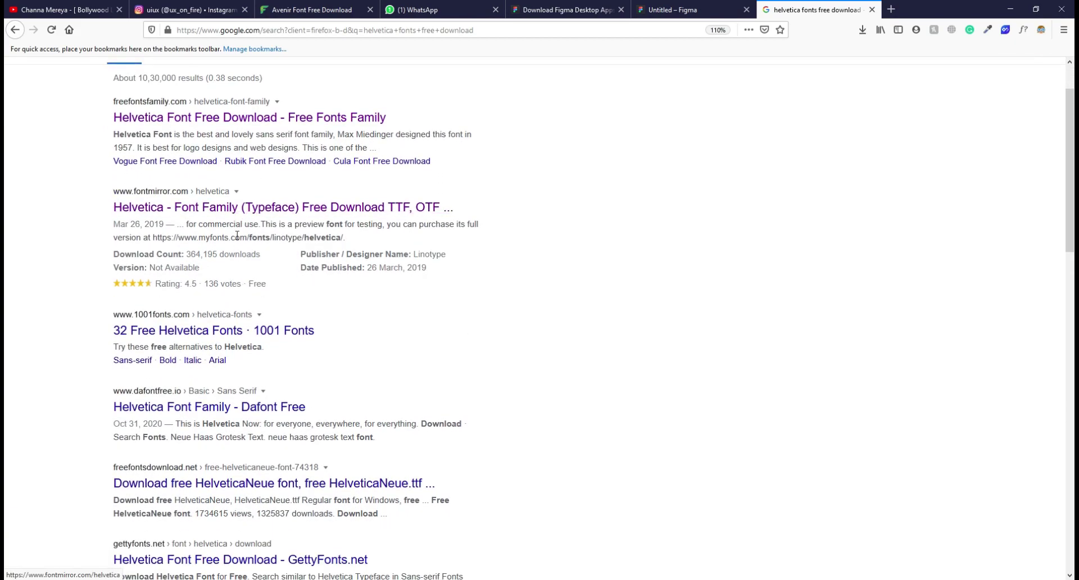
{"action": "left_click", "coordinate": [255, 215]}
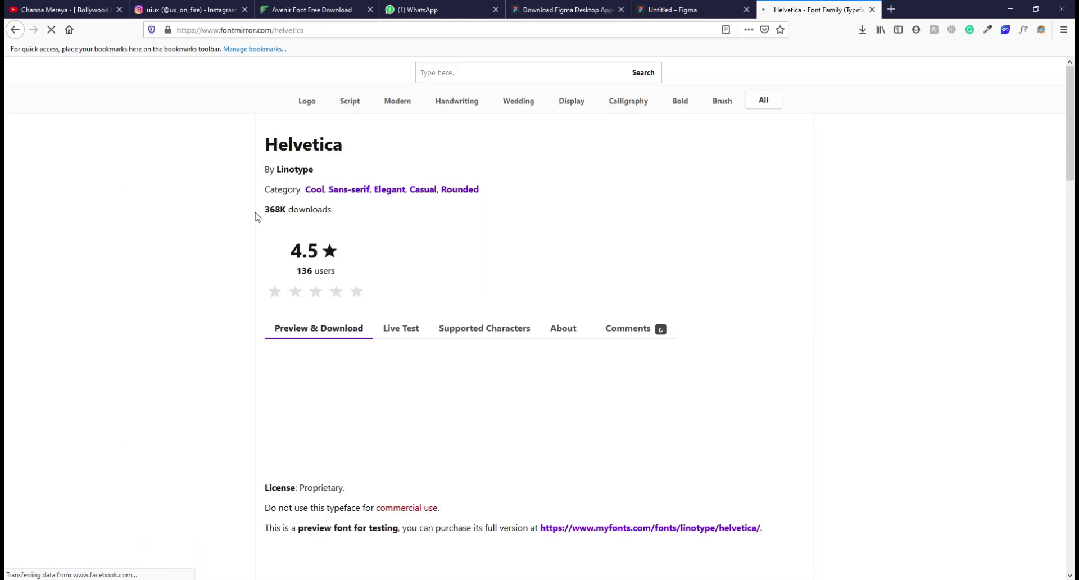
{"action": "scroll", "coordinate": [400, 292], "scroll_direction": "down", "scroll_amount": 3}
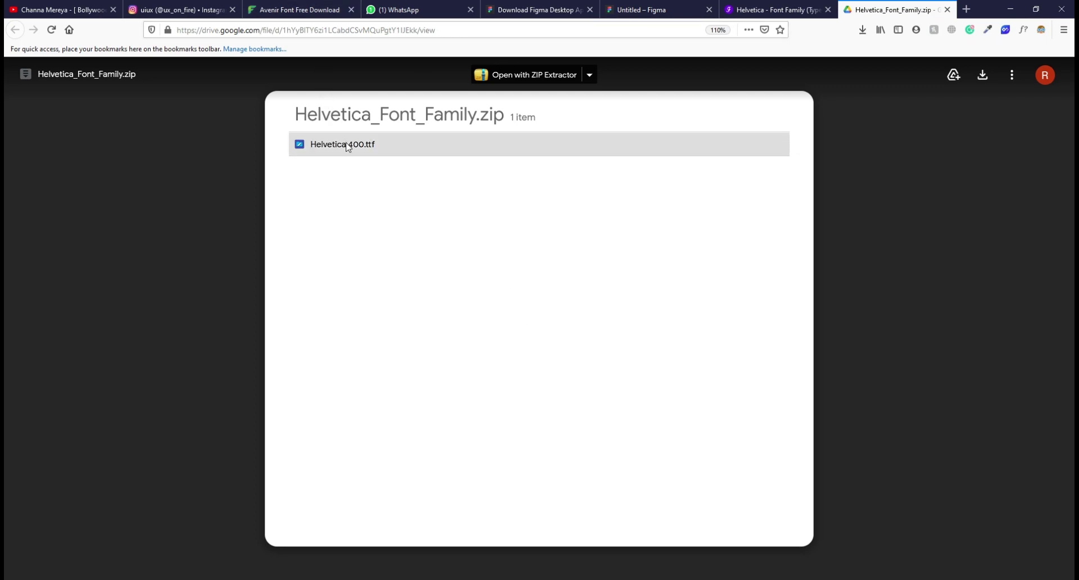
{"action": "left_click", "coordinate": [948, 11]}
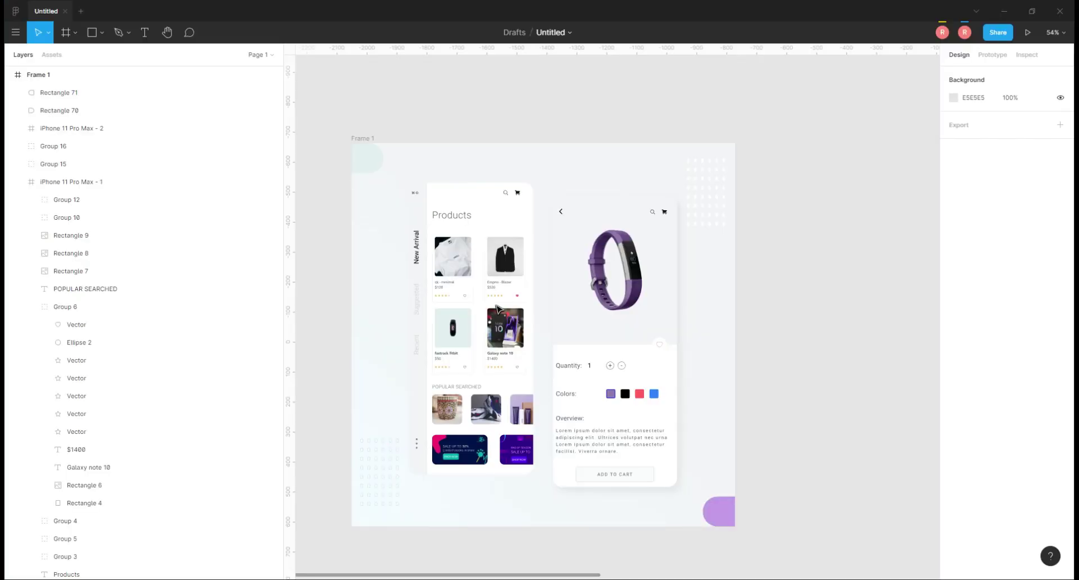